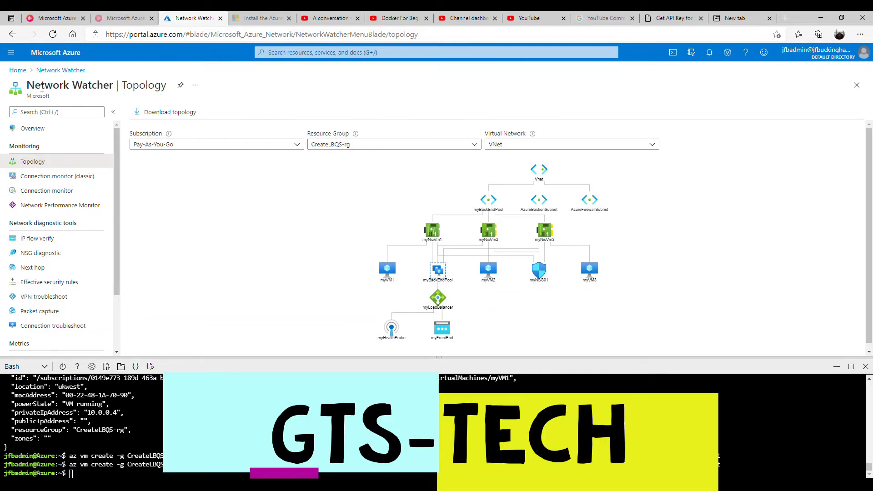
Find and open the Virtual machines list through the portal search.
left_click(59, 70)
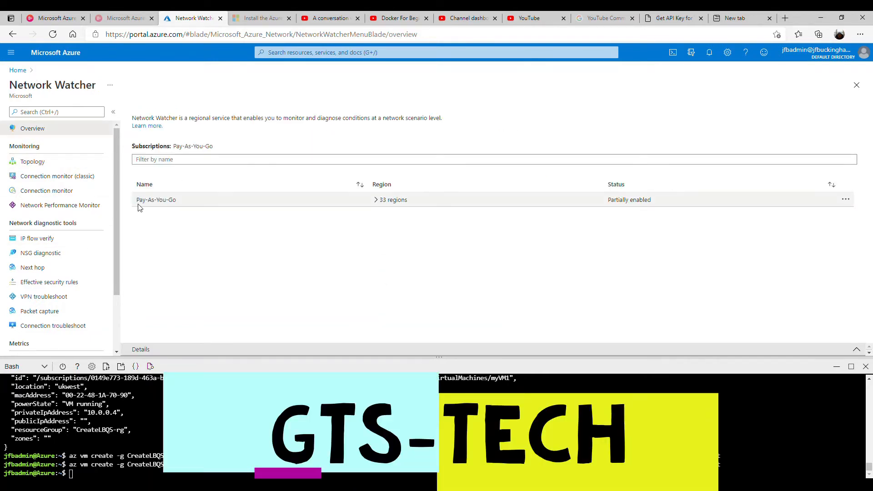
left_click(336, 53)
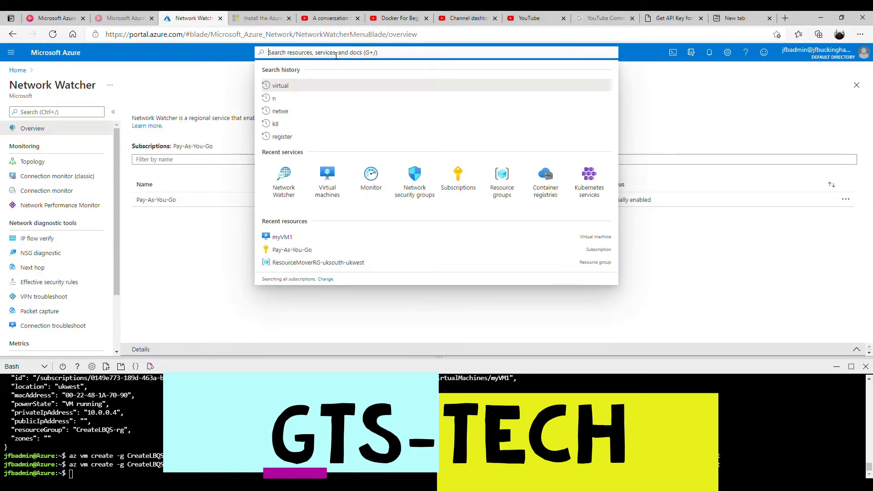
type("virtual")
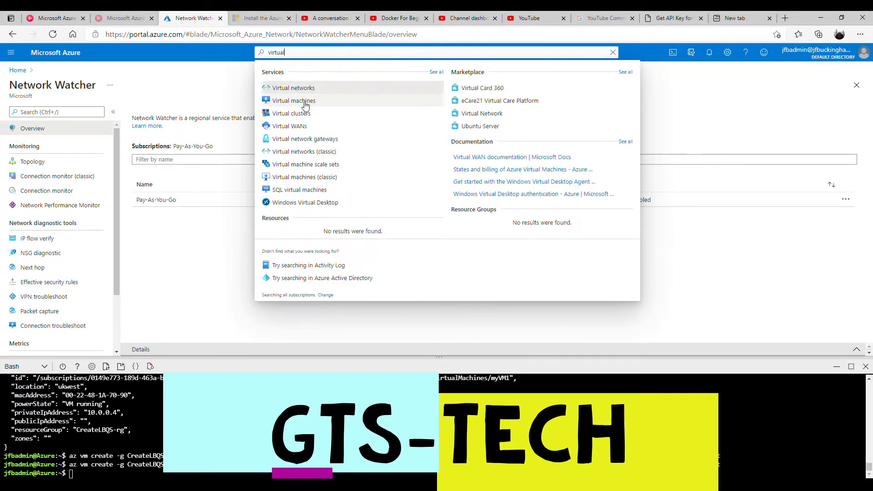
left_click(300, 101)
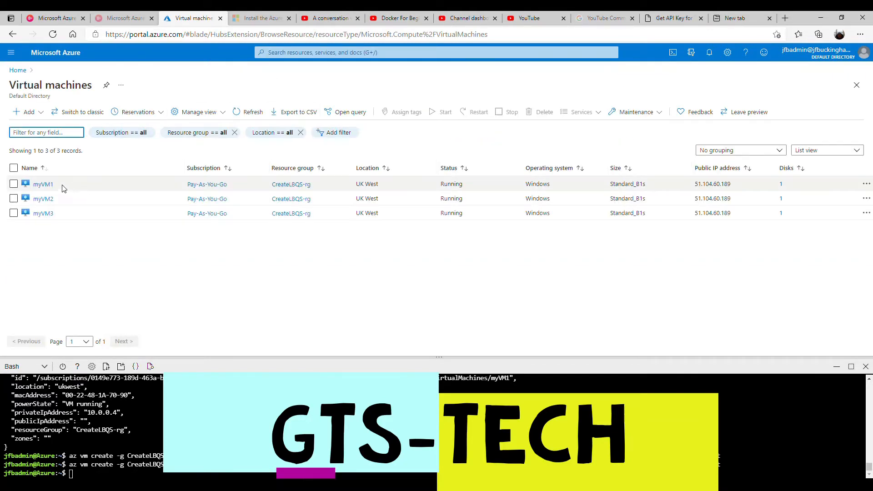
Install the Network Watcher Agent for Windows extension on myVM1.
left_click(43, 184)
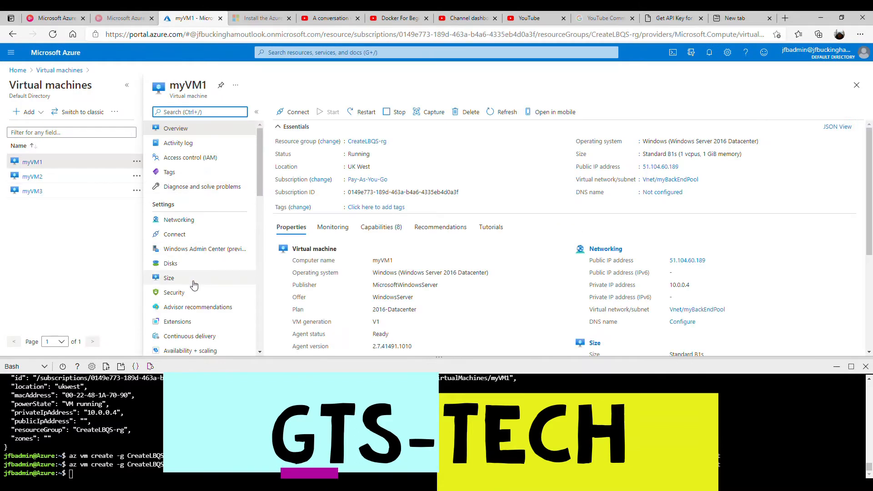
scroll(191, 291, "down", 1)
left_click(179, 287)
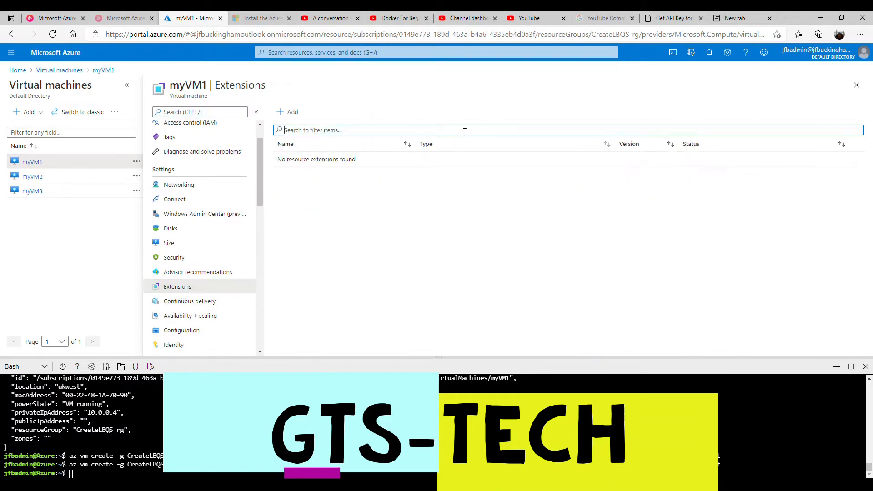
left_click(287, 112)
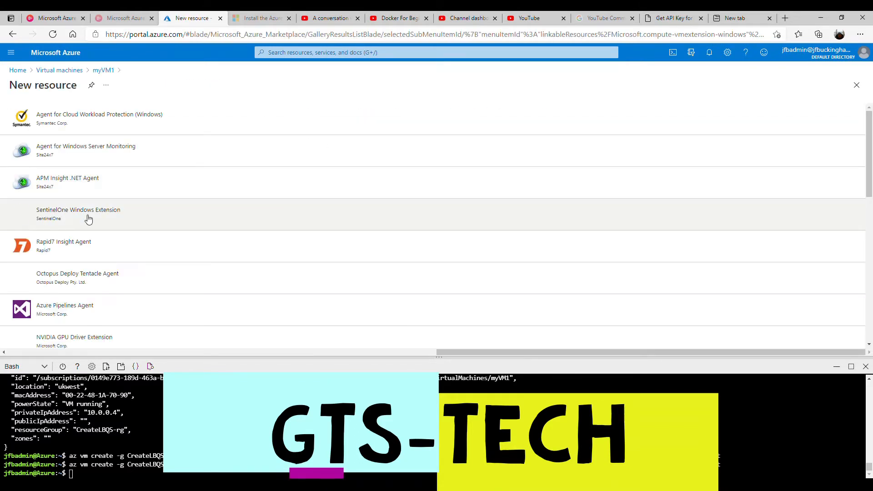
scroll(88, 218, "down", 3)
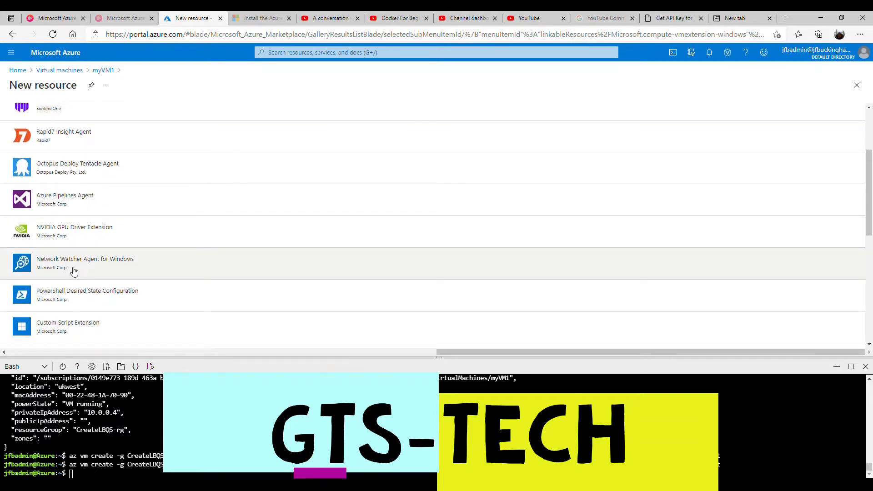
left_click(85, 268)
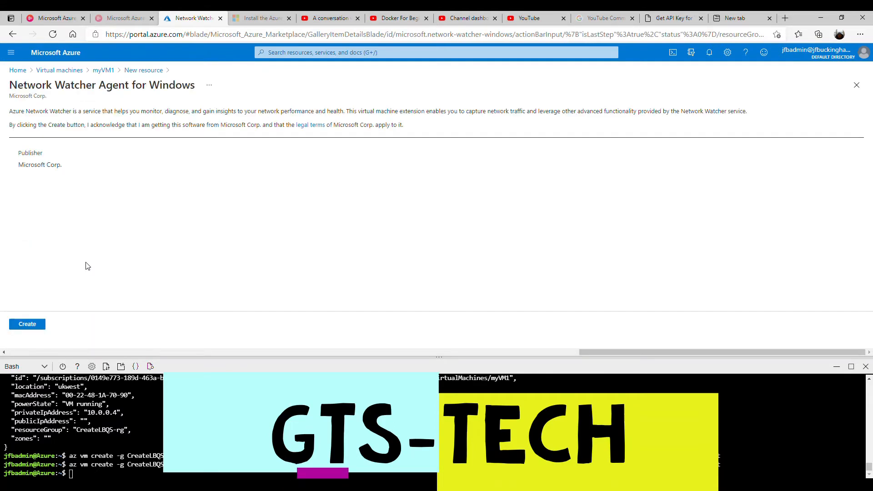
left_click(27, 326)
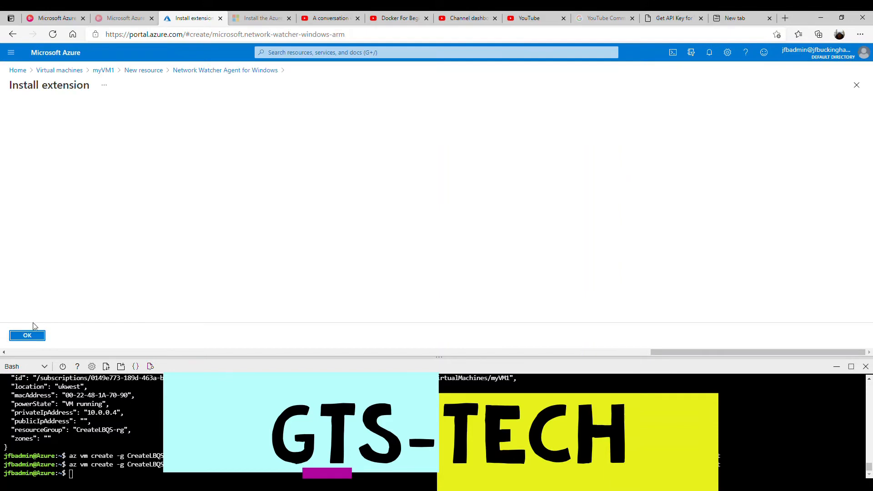
left_click(28, 334)
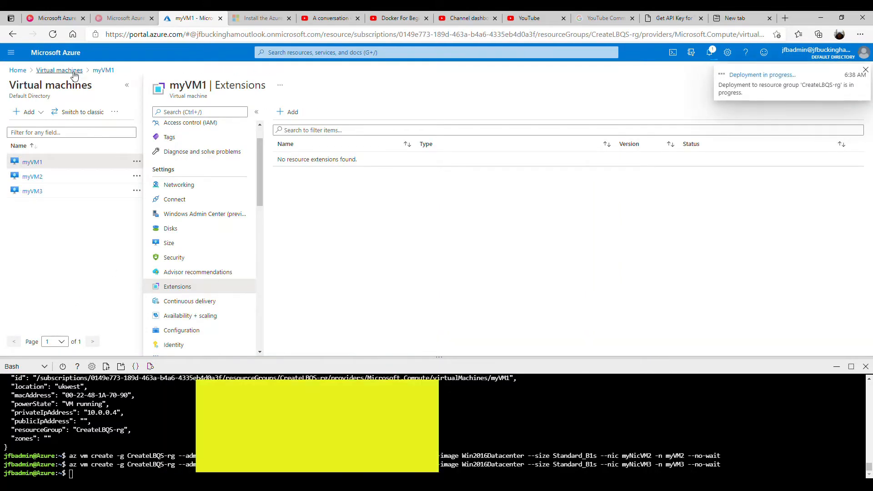
Install the Network Watcher Agent for Windows extension on myVM2.
left_click(71, 72)
left_click(44, 198)
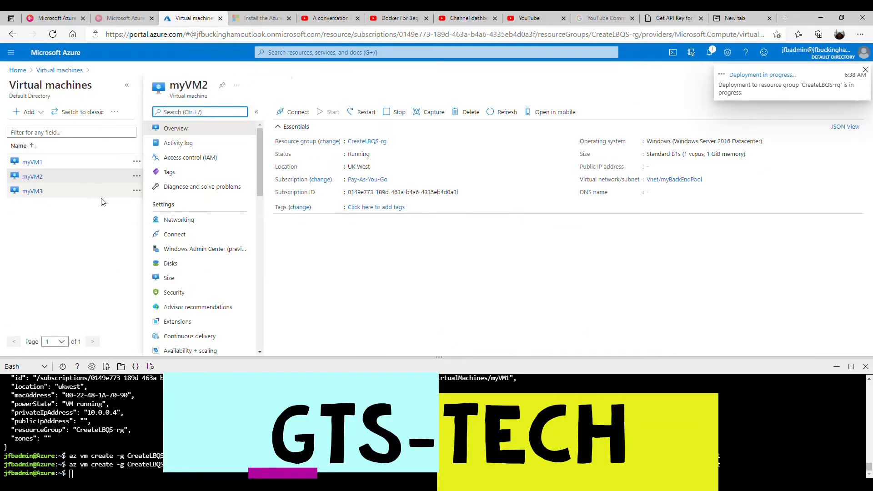
scroll(189, 281, "down", 1)
left_click(189, 282)
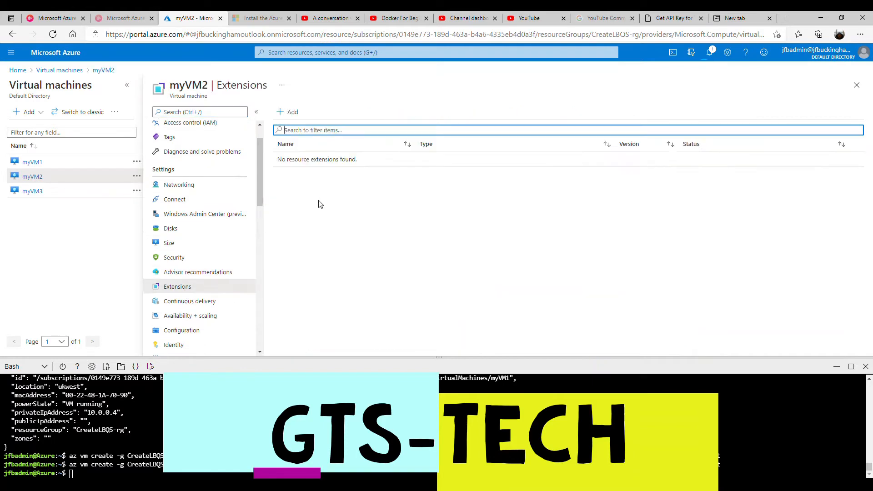
left_click(294, 113)
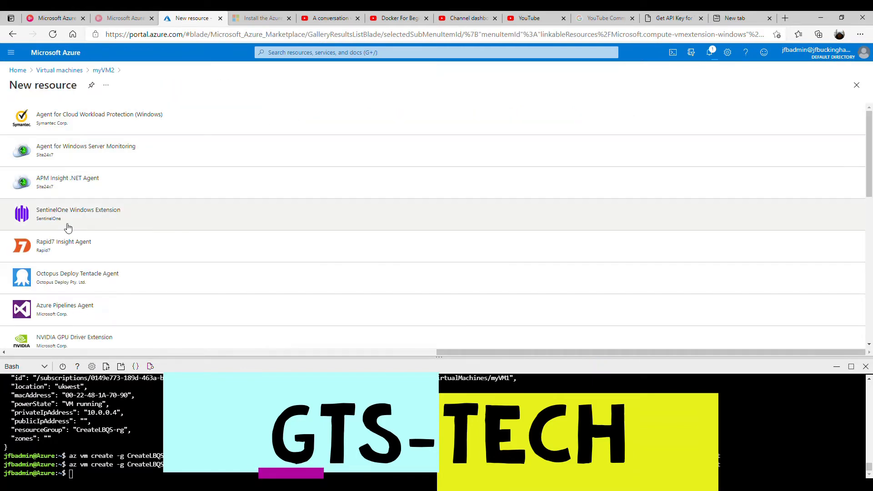
scroll(69, 242, "down", 2)
left_click(83, 296)
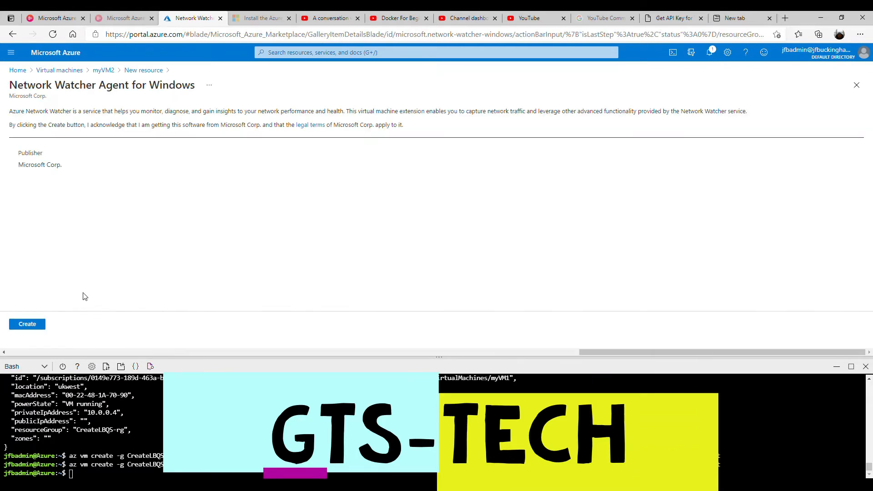
left_click(34, 325)
left_click(37, 337)
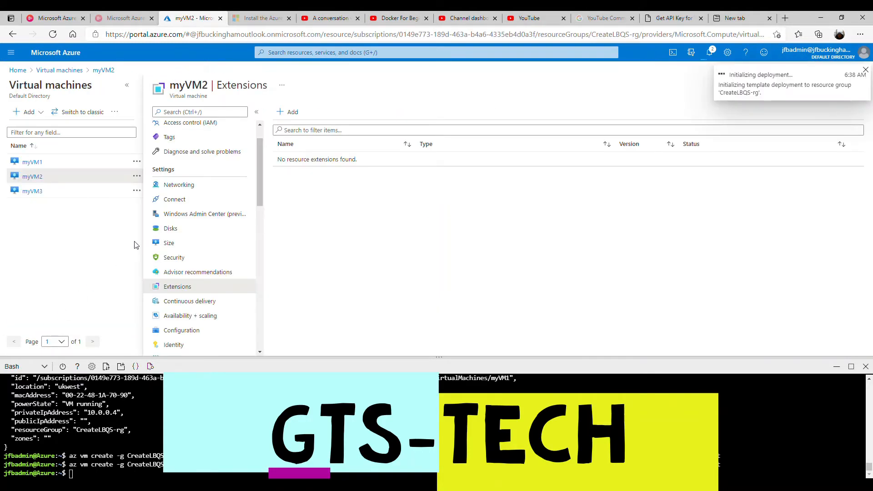
Install the Network Watcher Agent for Windows extension on myVM3.
left_click(76, 70)
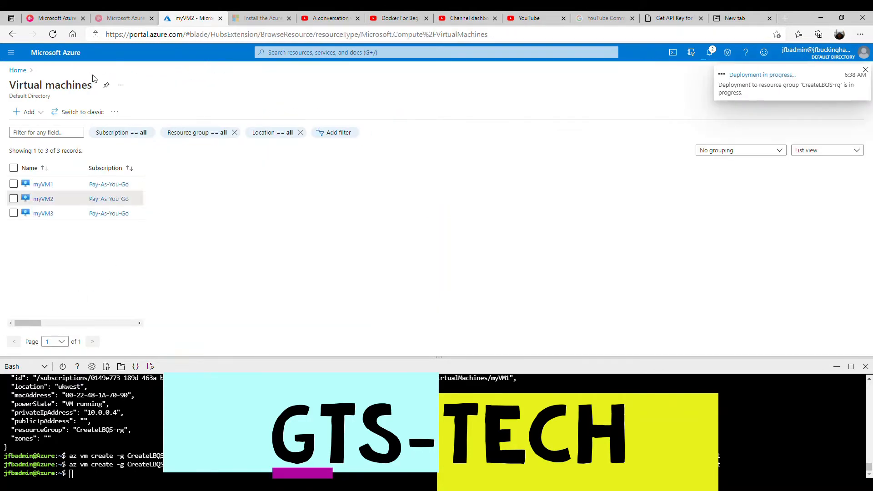
left_click(40, 216)
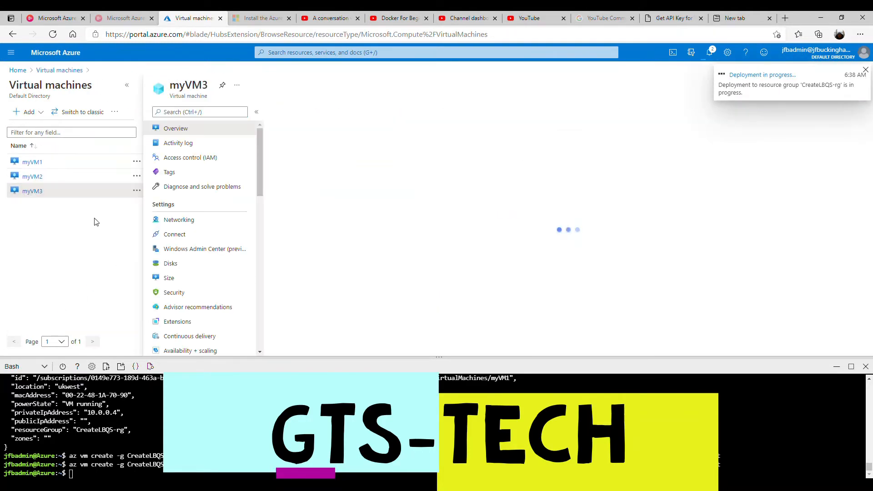
left_click(177, 322)
left_click(294, 112)
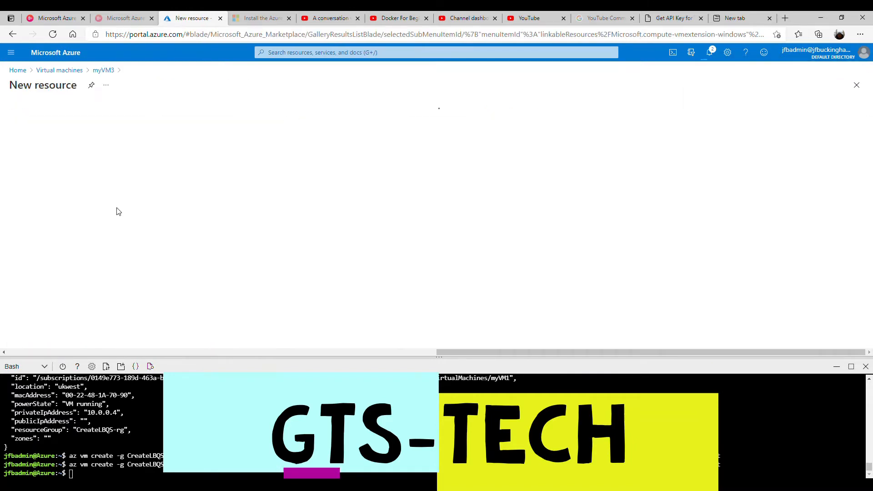
scroll(109, 259, "down", 3)
left_click(91, 229)
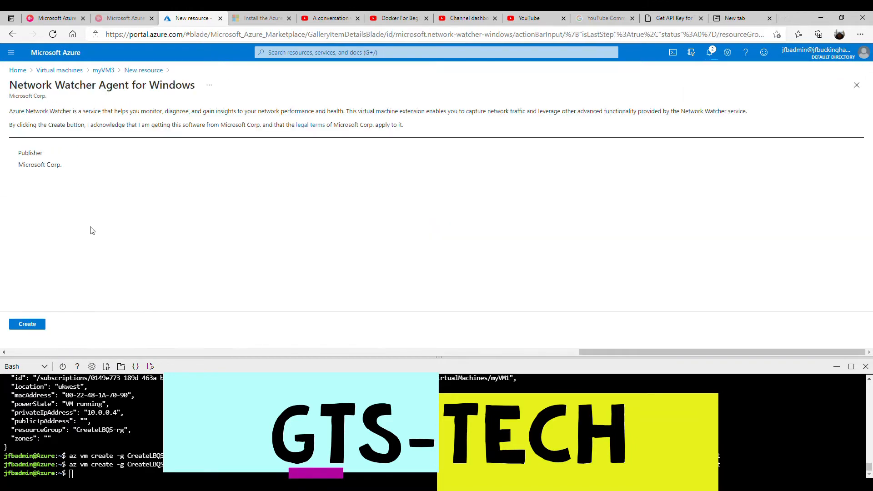
left_click(28, 322)
left_click(28, 335)
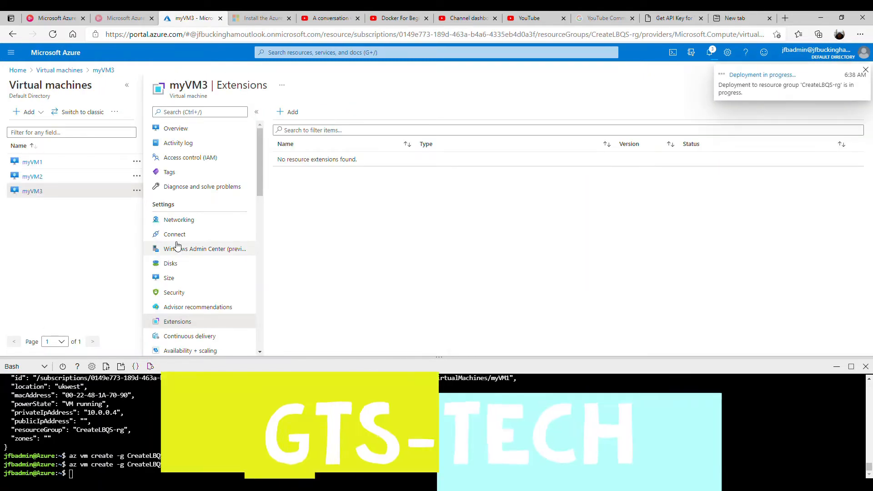
left_click(326, 52)
Open Network Watcher and show the topology of VNet in resource group CreateLBQS-rg.
type("Network")
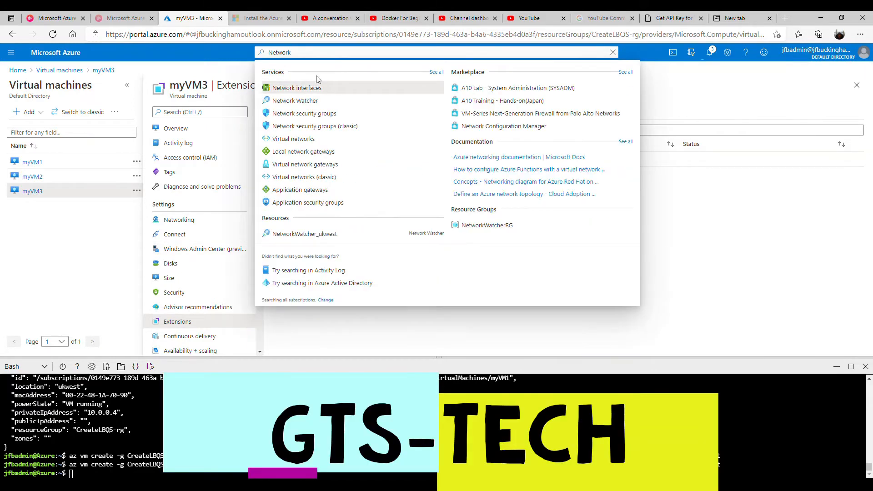
left_click(302, 104)
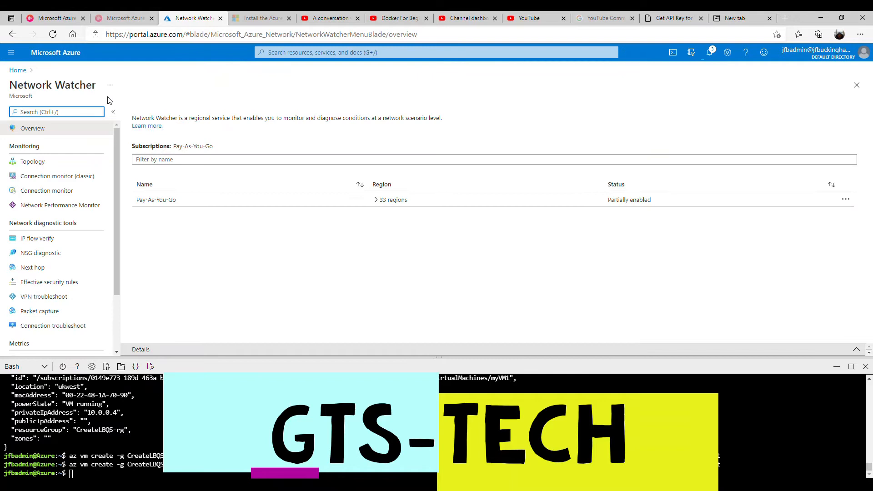
left_click(47, 165)
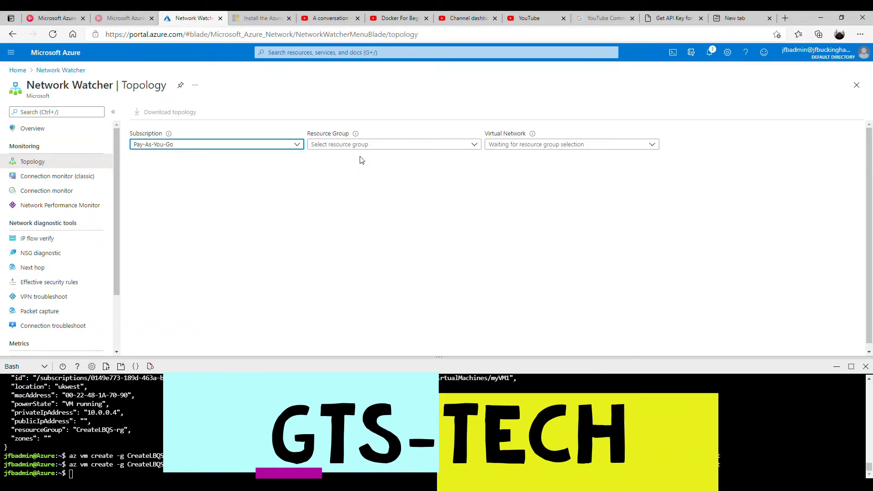
left_click(378, 145)
left_click(343, 173)
left_click(508, 151)
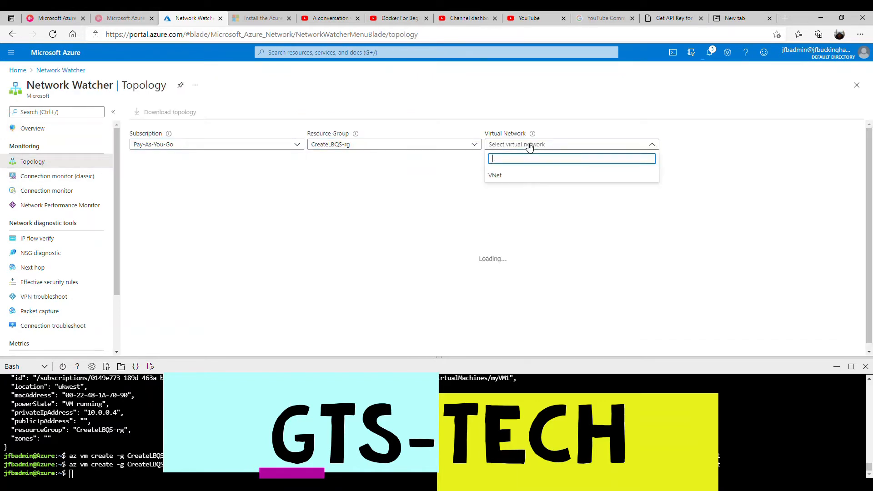
left_click(505, 180)
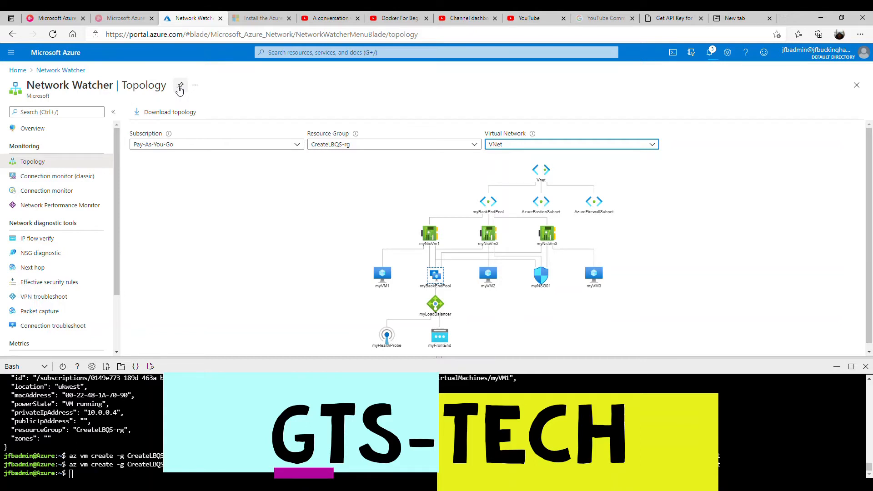
left_click(64, 191)
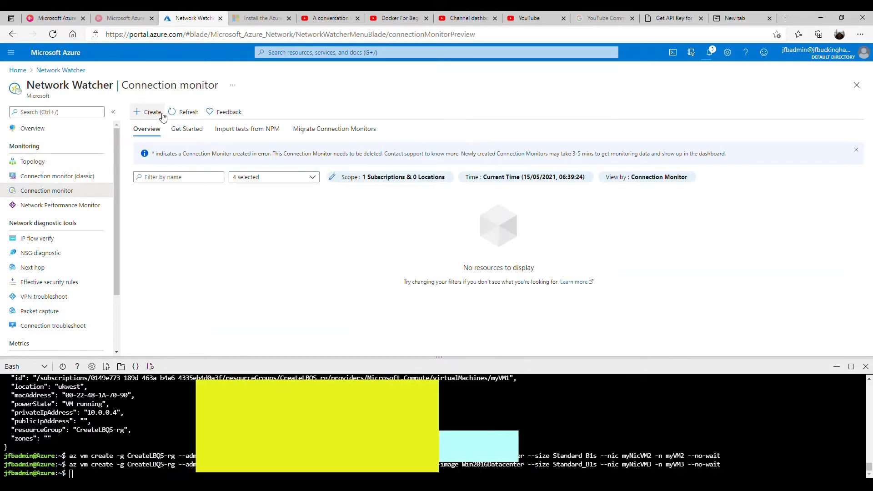
Start a new connection monitor named MyConMon01.
left_click(163, 116)
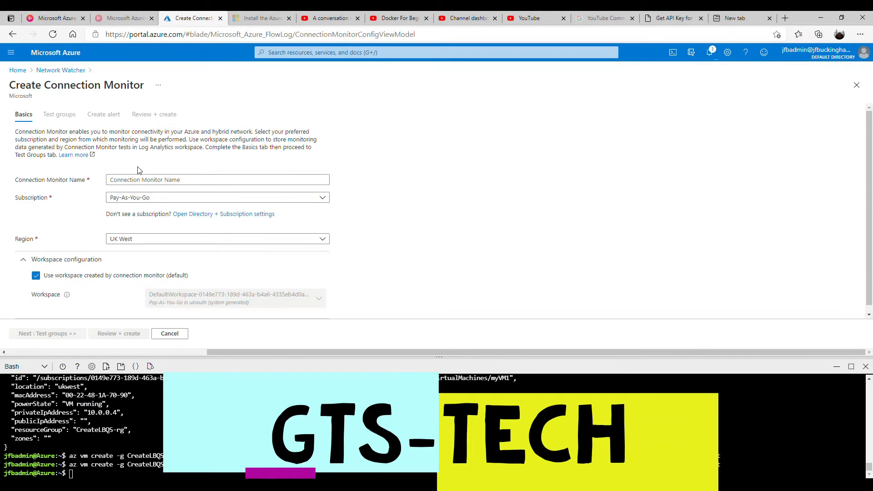
left_click(138, 183)
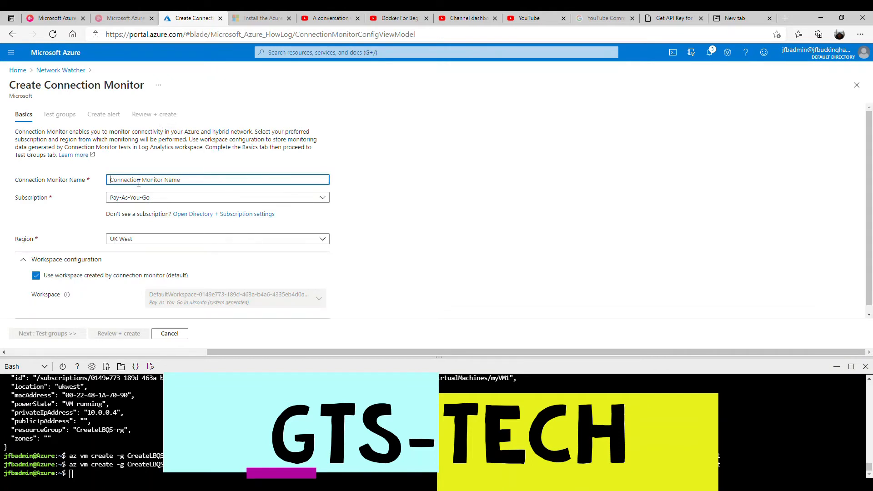
type("MyCon")
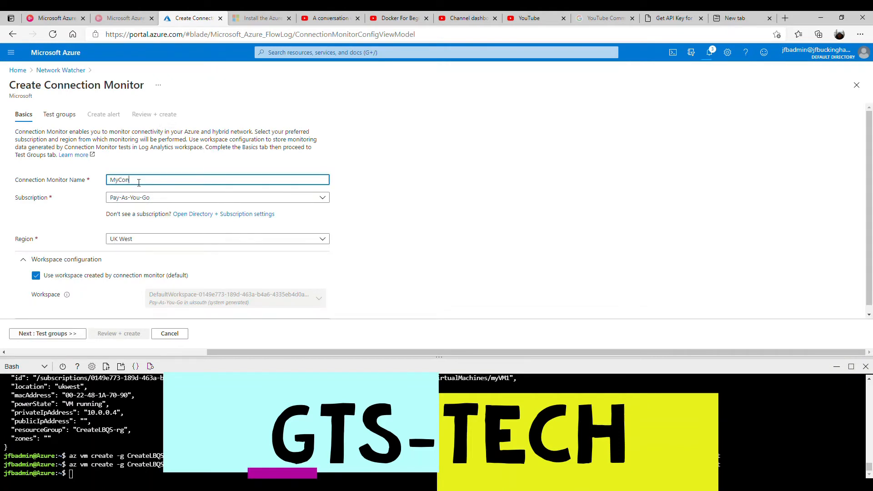
type("Mon01")
left_click(58, 334)
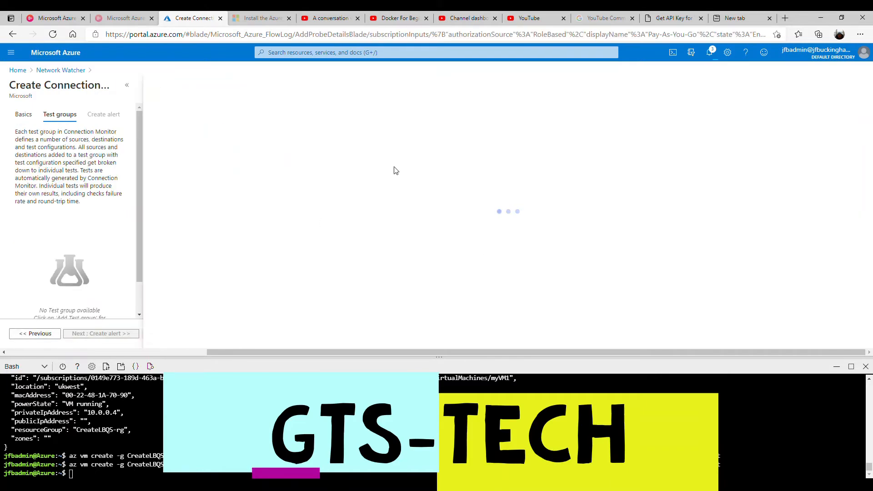
Add myVM1 from the VNet subnet as the test group's source endpoint.
scroll(279, 242, "down", 2)
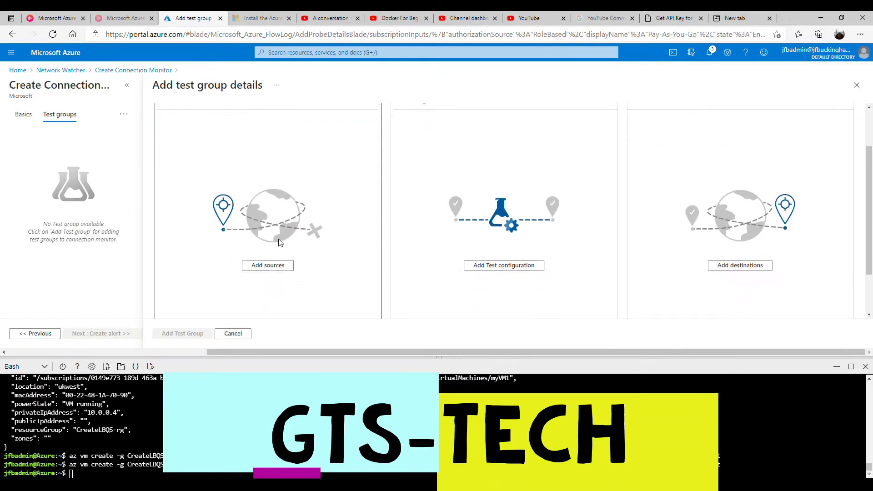
left_click(266, 261)
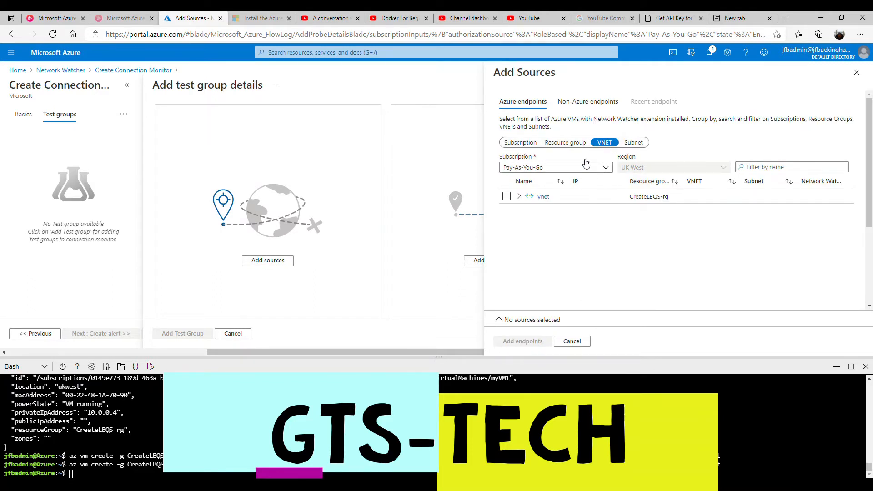
left_click(521, 198)
left_click(526, 212)
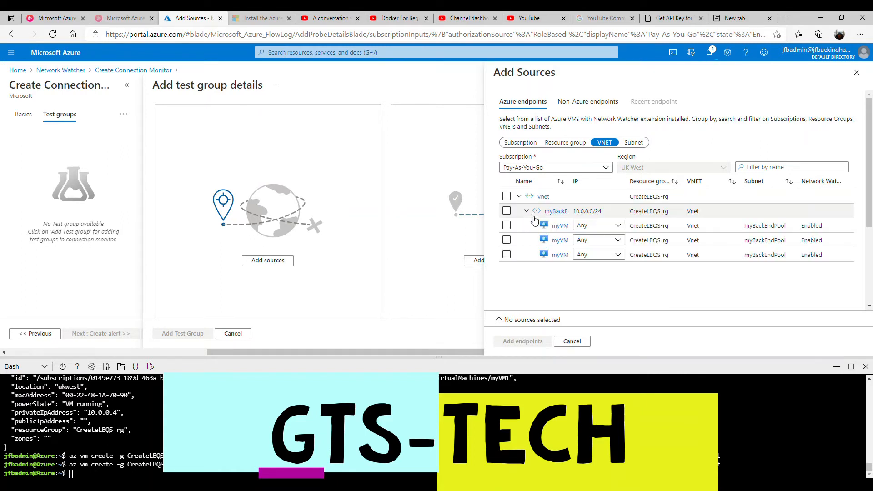
left_click(508, 227)
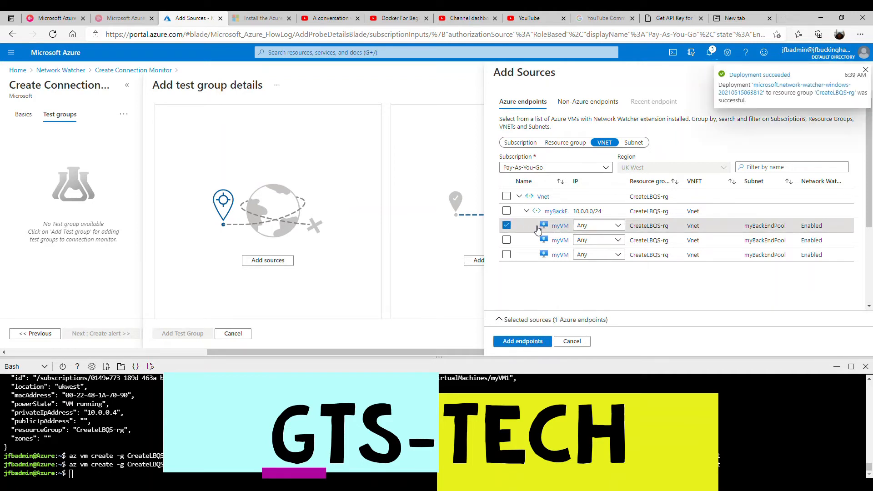
left_click(522, 345)
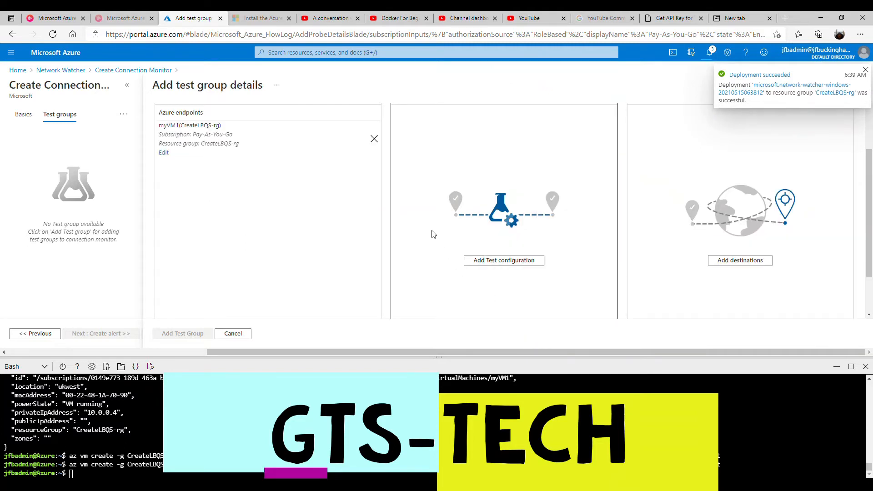
Add ICMP test configuration myConnectMon01 with 5% checks failed and 15 ms round-trip thresholds.
left_click(488, 266)
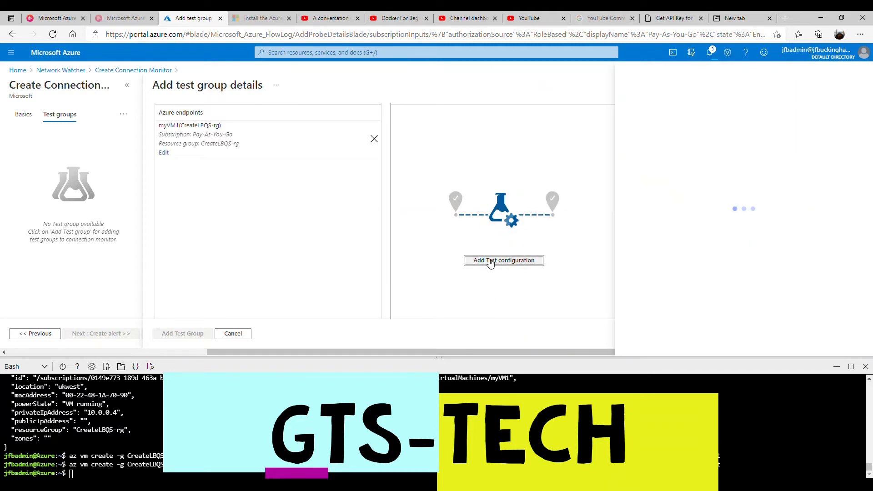
left_click(555, 132)
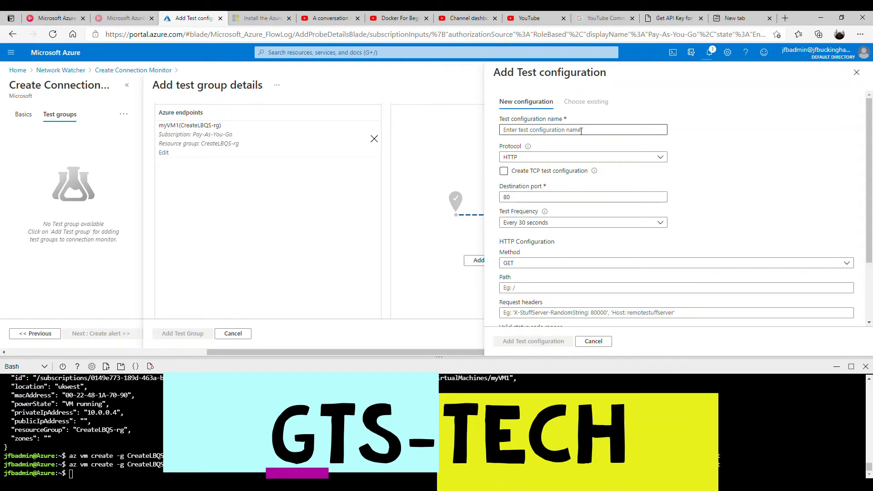
left_click(549, 133)
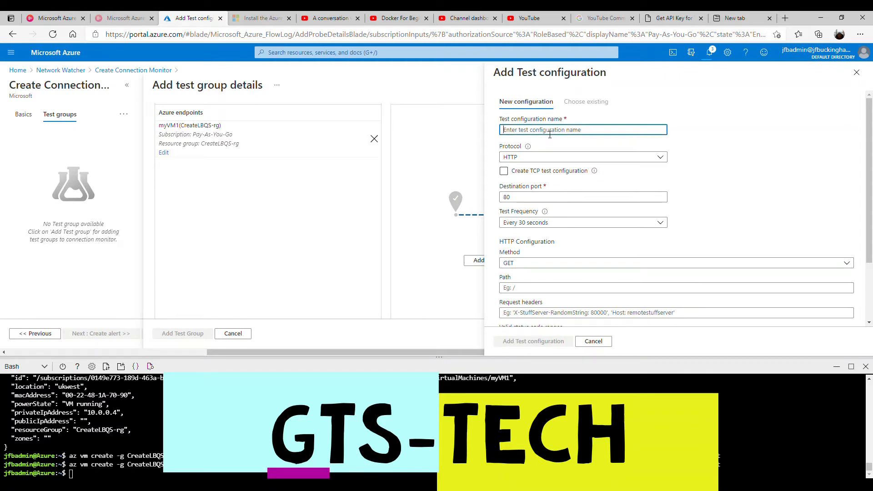
type("myConnectMon01")
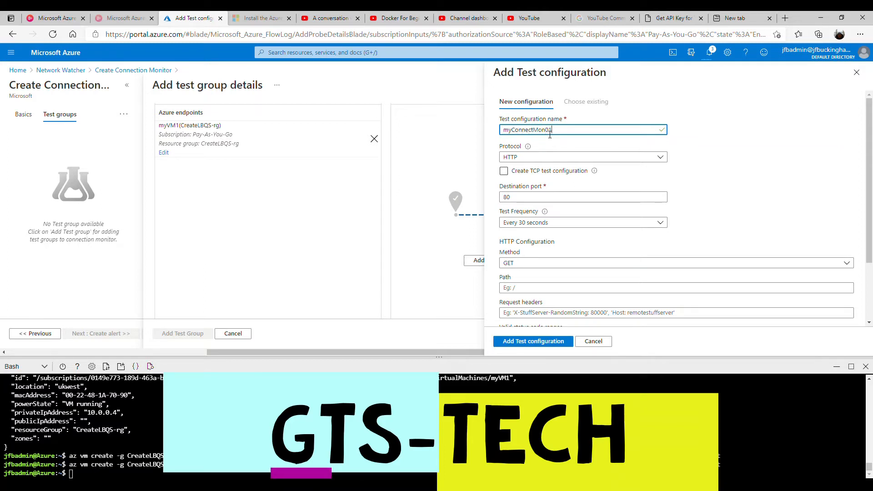
left_click(538, 157)
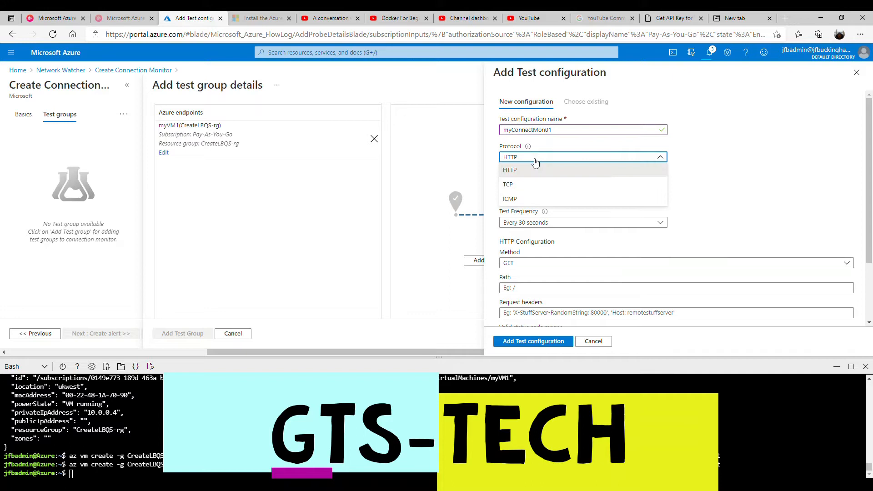
left_click(530, 200)
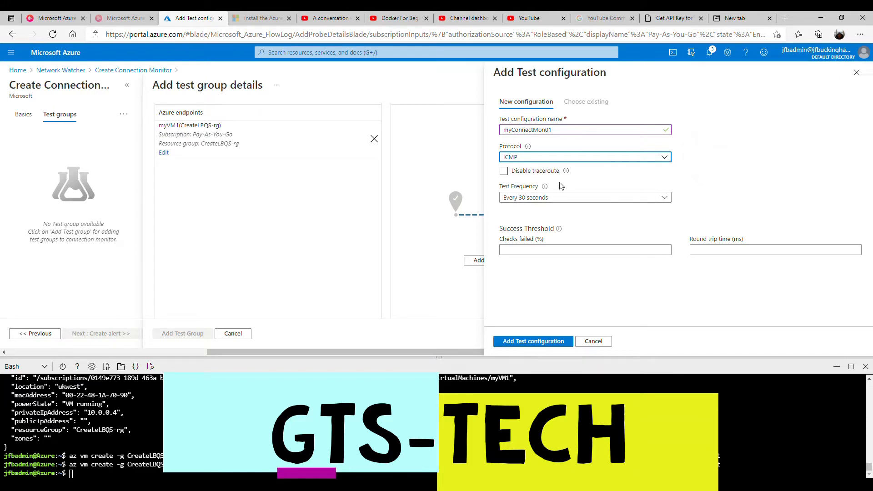
left_click(527, 253)
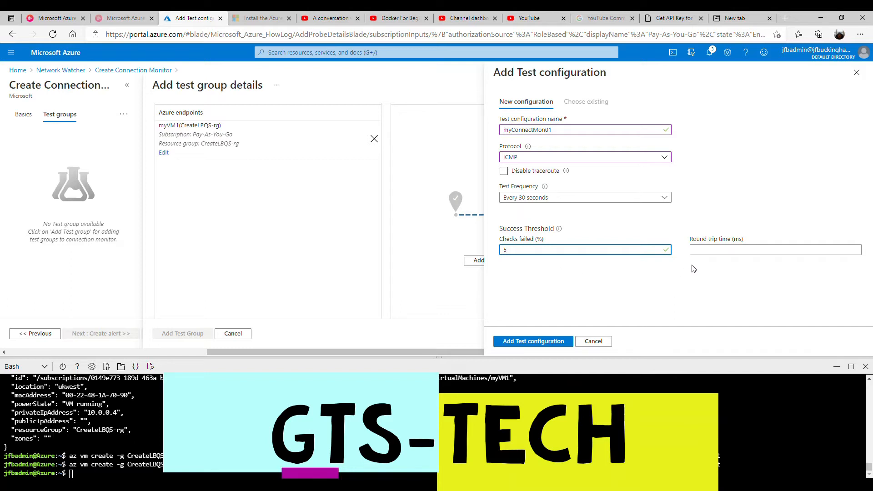
left_click(709, 253)
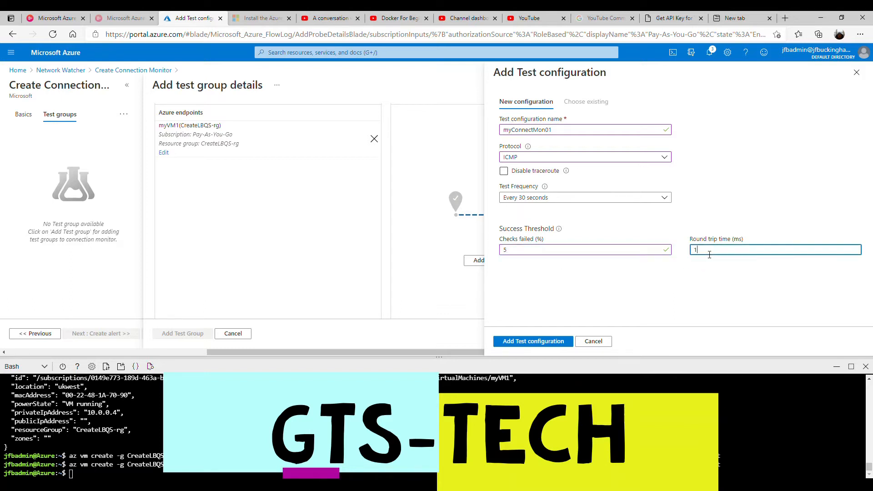
type("15")
left_click(538, 342)
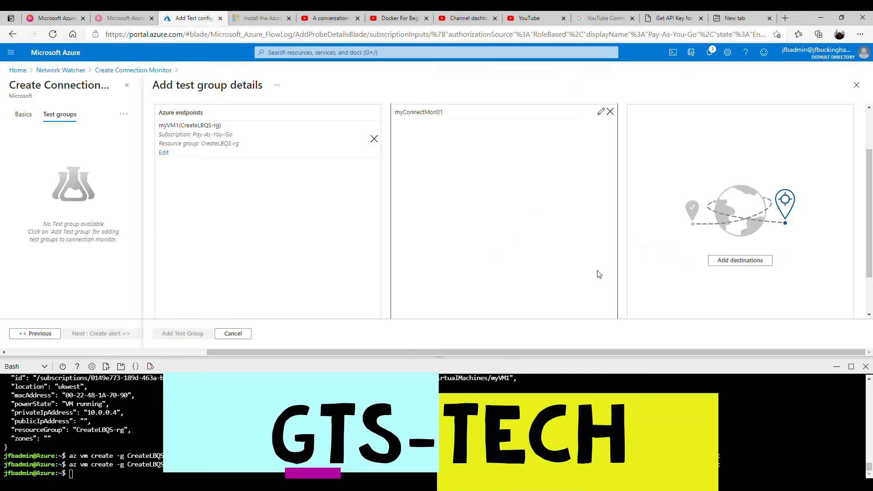
Add myVM2 from VNet's myBackEndPool subnet as the destination endpoint.
left_click(731, 260)
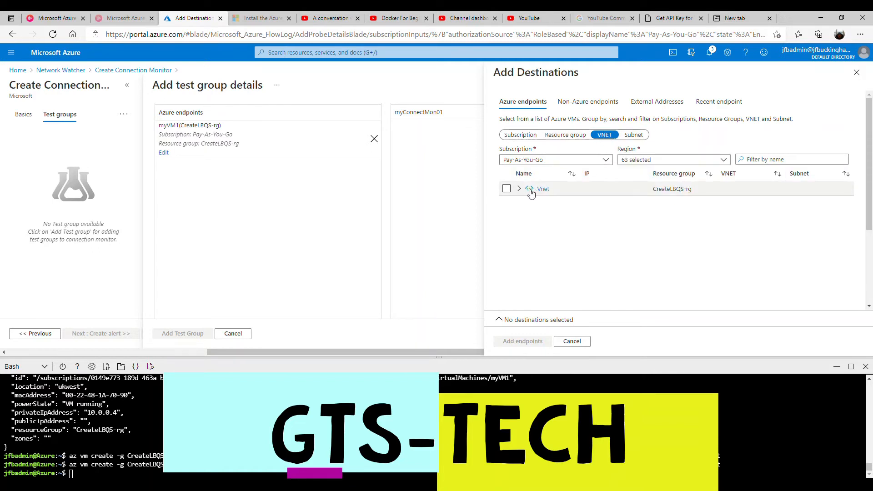
left_click(519, 189)
left_click(526, 203)
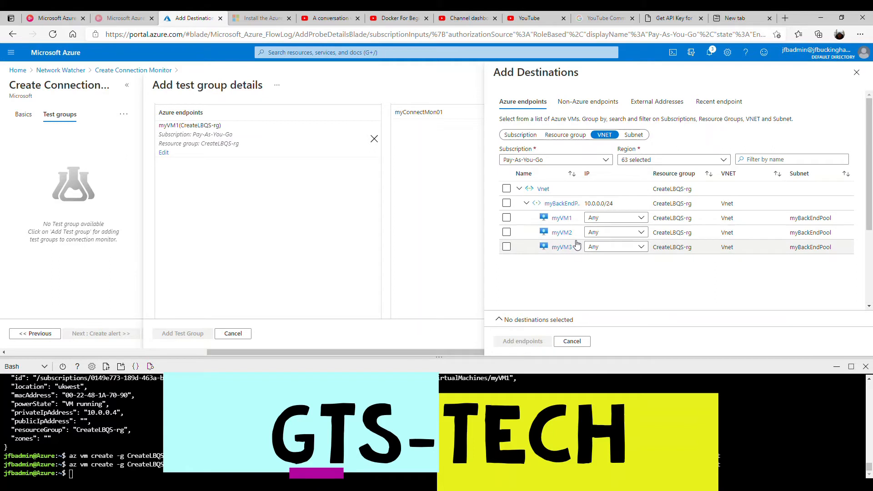
left_click(506, 231)
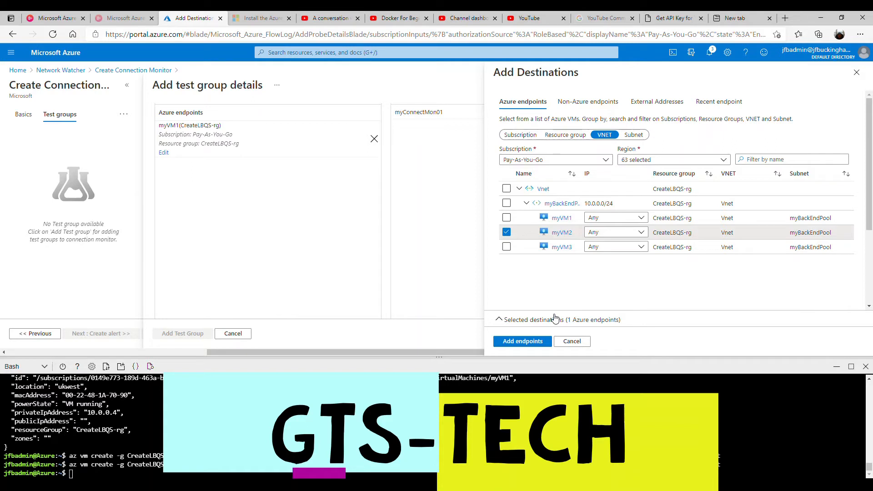
left_click(537, 344)
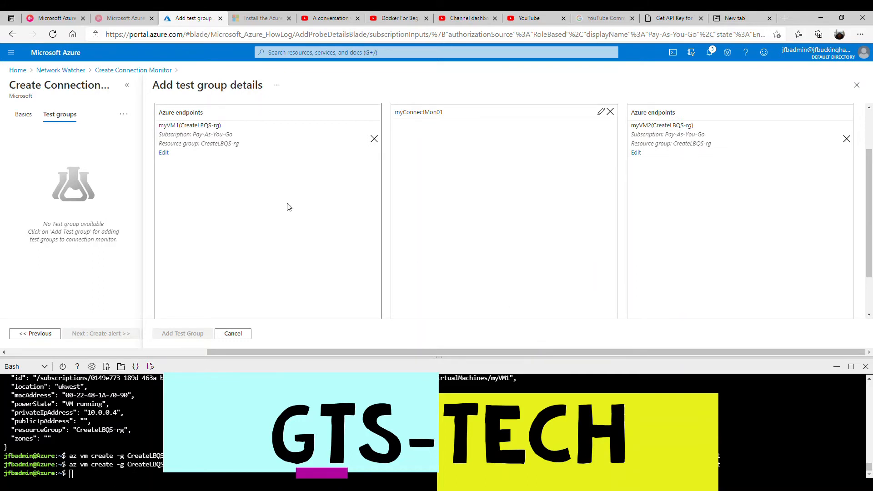
Name the test group myTestGrp01 and add it to MyConMon01.
scroll(275, 209, "down", 3)
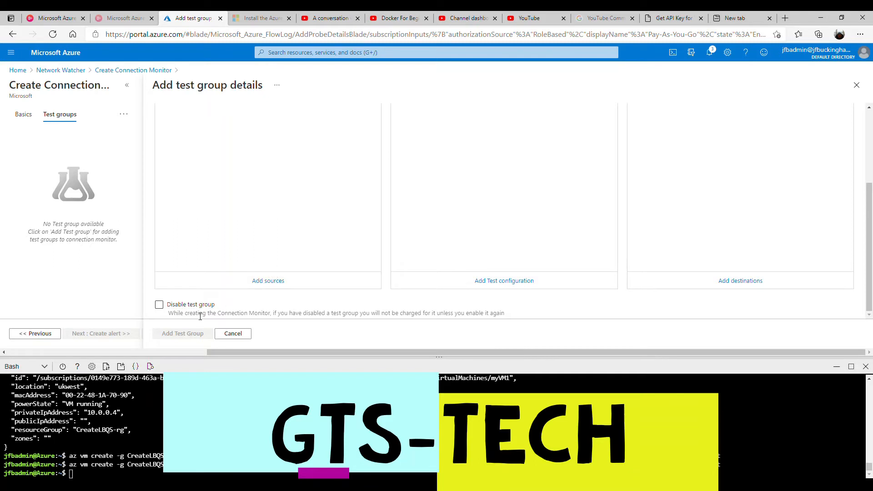
scroll(302, 261, "up", 5)
left_click(275, 138)
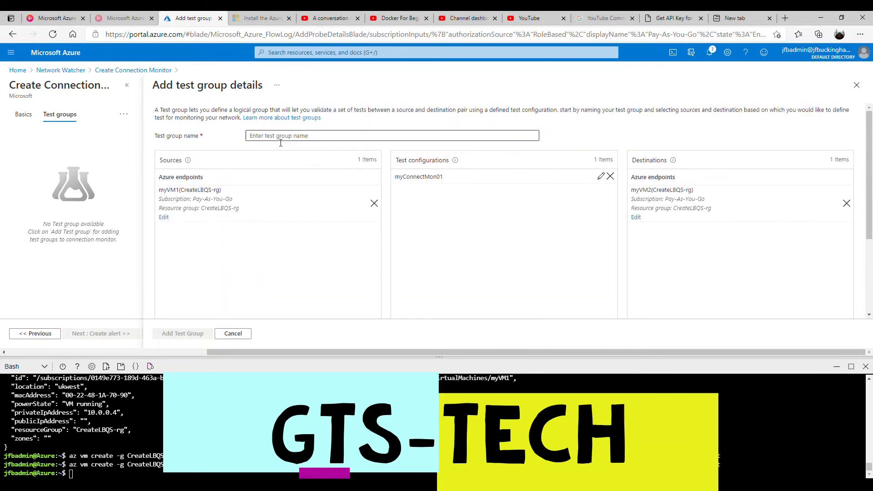
type("myTestGrp1")
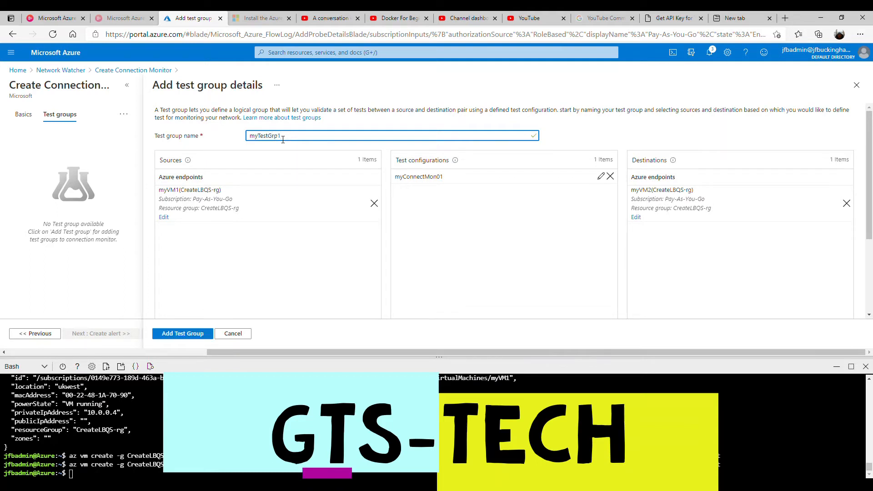
type("01")
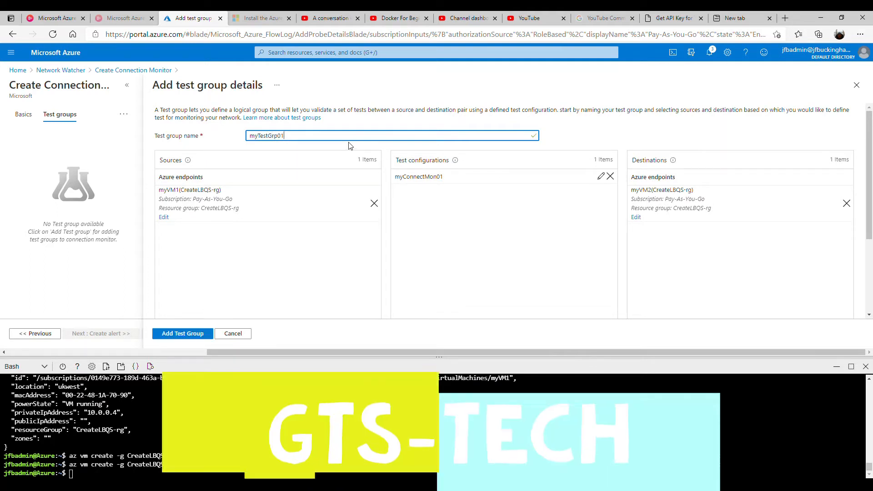
left_click(185, 334)
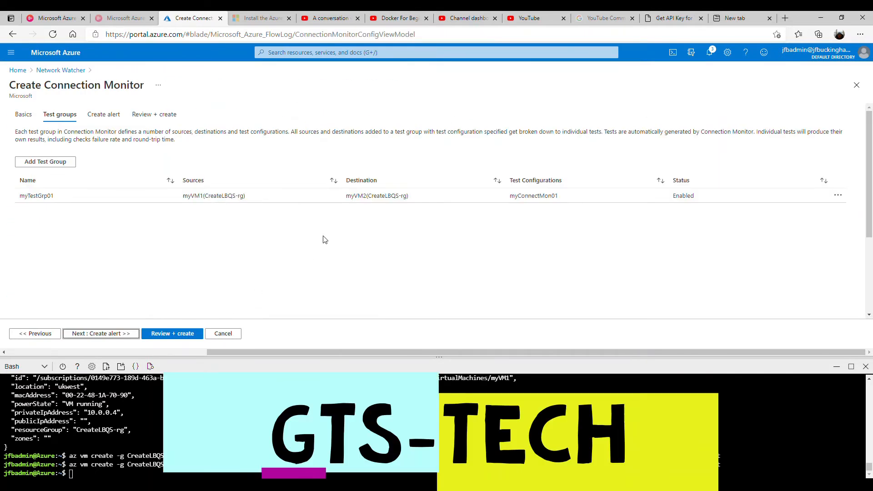
Review and create MyConMon01, then refresh the list to see it passing 1 of 1 tests.
left_click(177, 335)
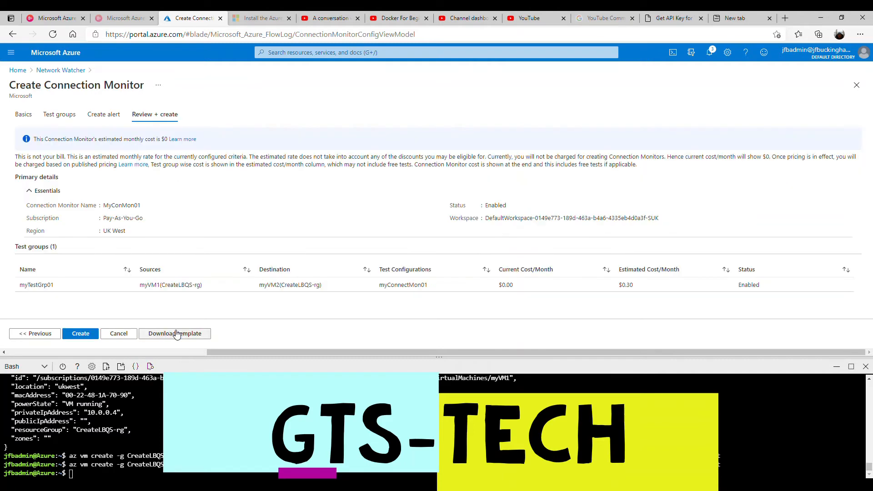
left_click(79, 335)
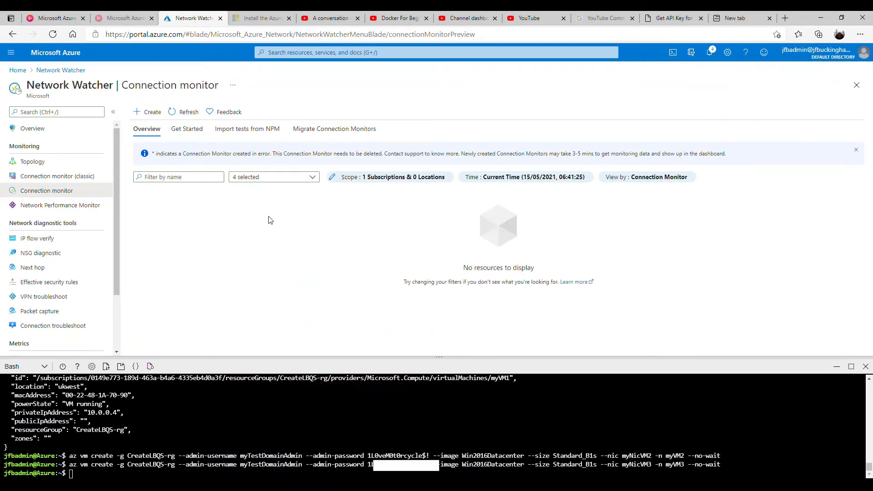
left_click(188, 112)
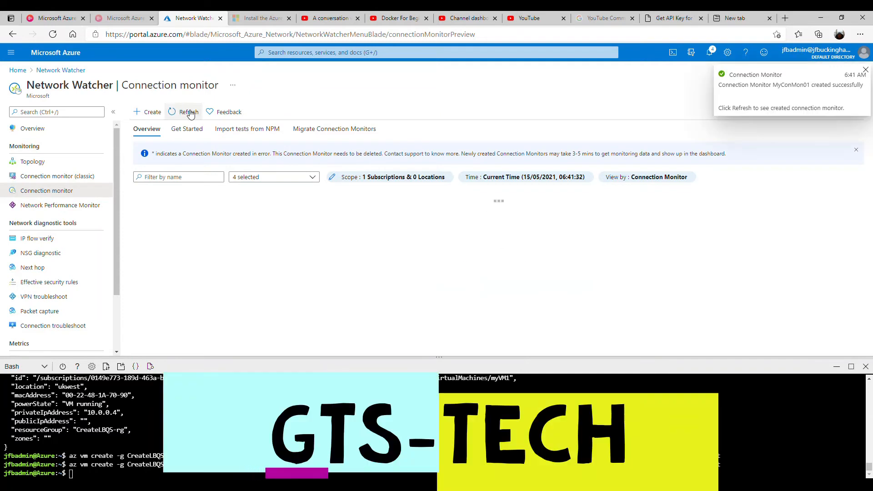
left_click(189, 112)
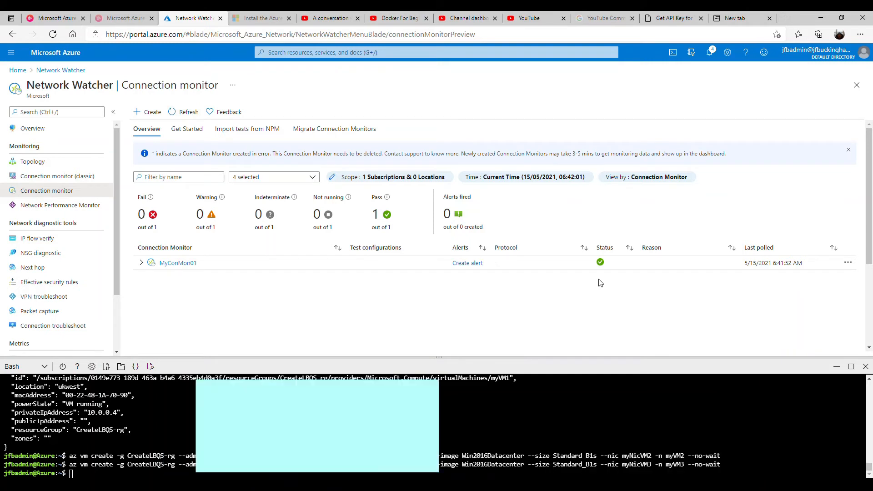
Begin an alert rule for MyConMon01, filtering to metrics and picking Checks Failed Percent.
left_click(469, 265)
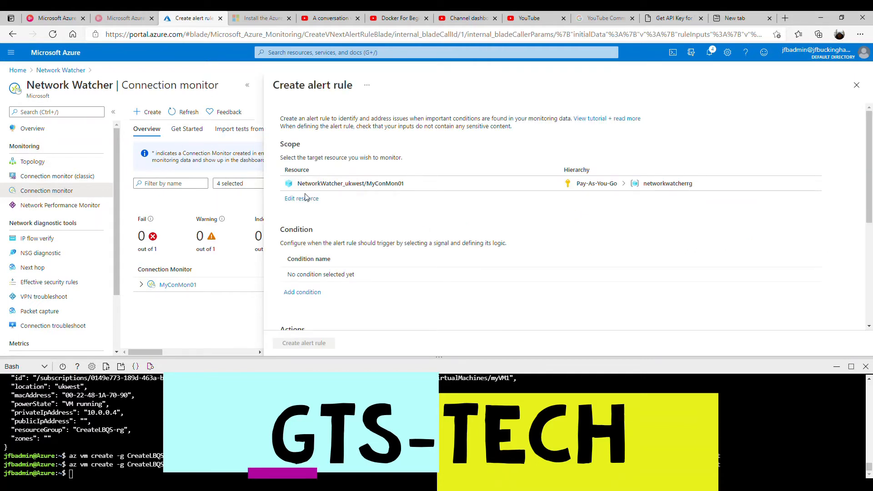
left_click(309, 292)
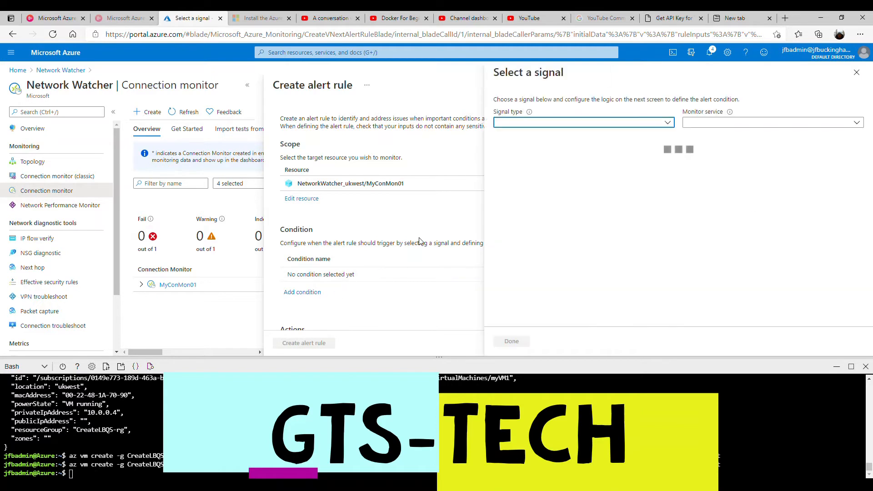
left_click(565, 124)
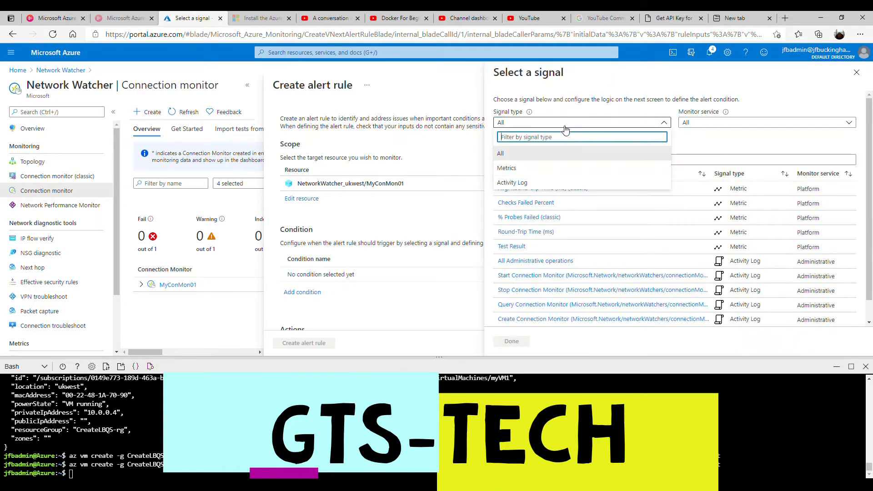
left_click(509, 167)
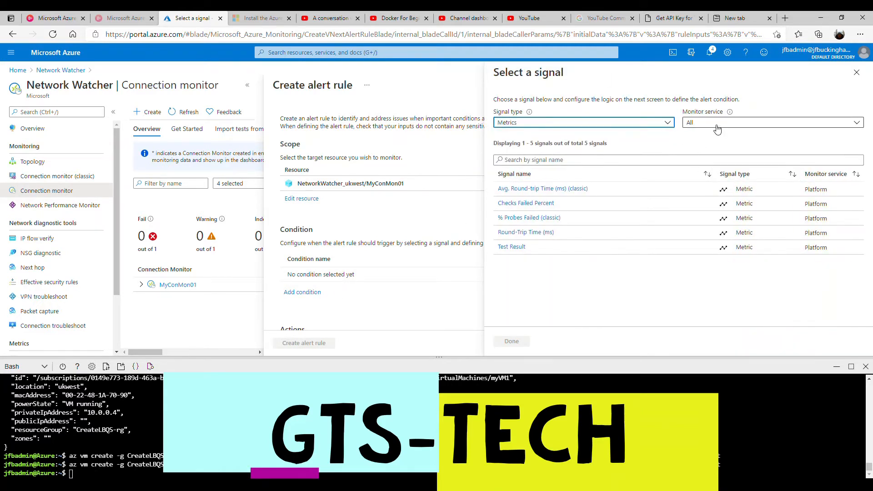
left_click(566, 208)
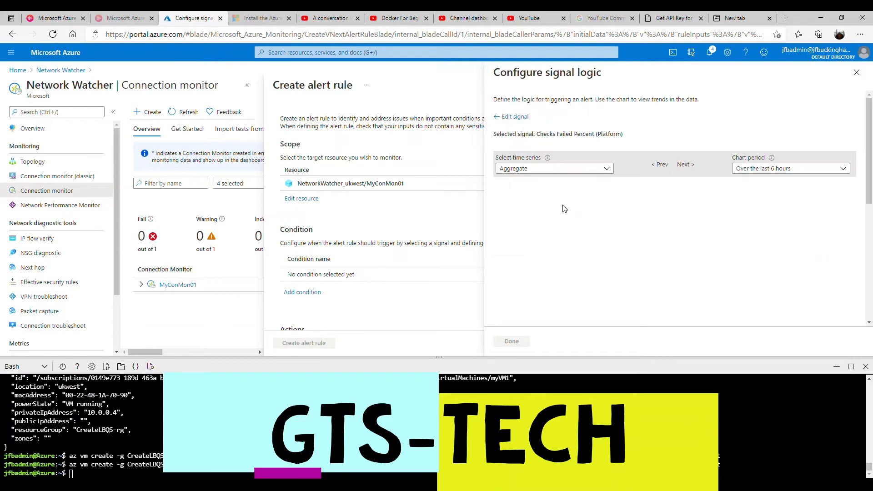
Set the alert condition to Greater than, aggregation Count, threshold value 5.
scroll(577, 255, "down", 4)
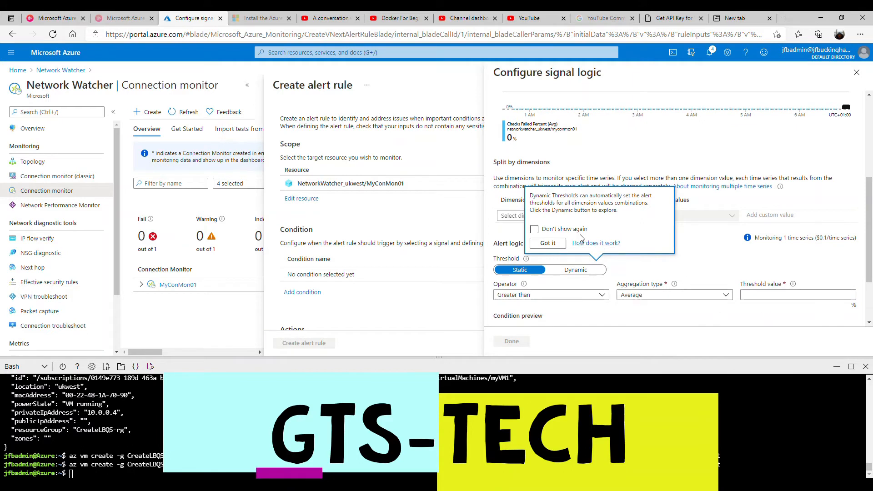
left_click(548, 243)
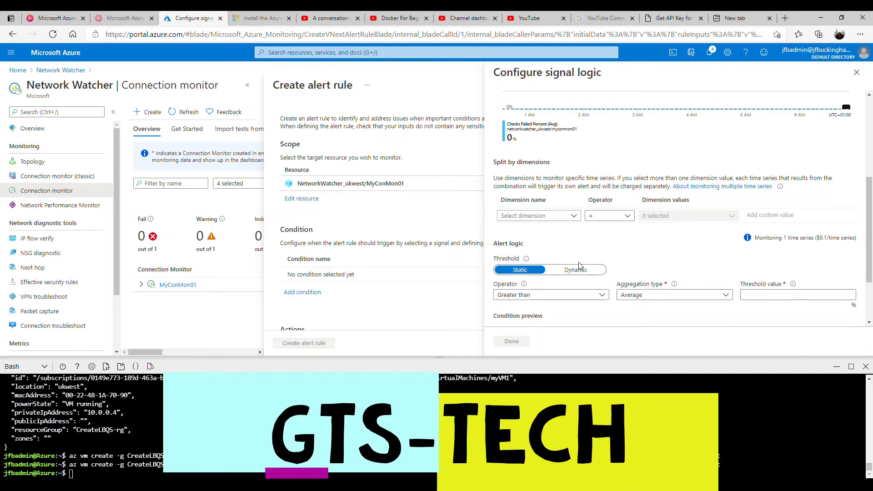
left_click(573, 300)
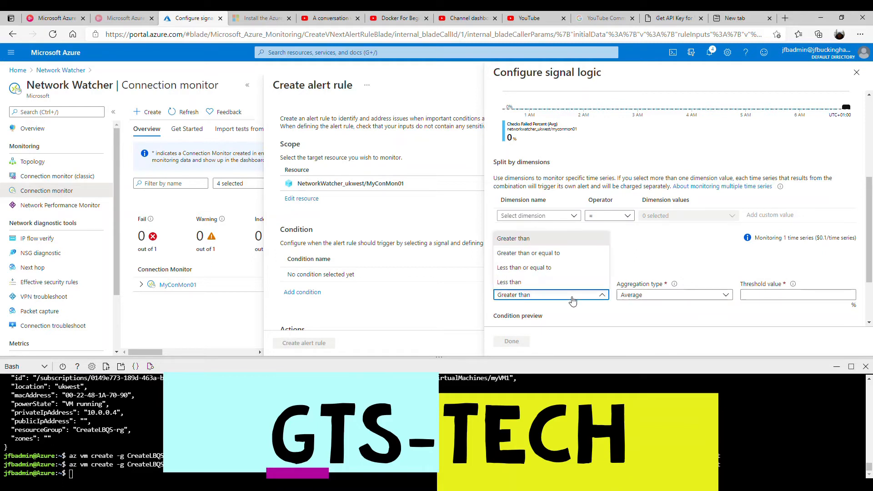
left_click(644, 297)
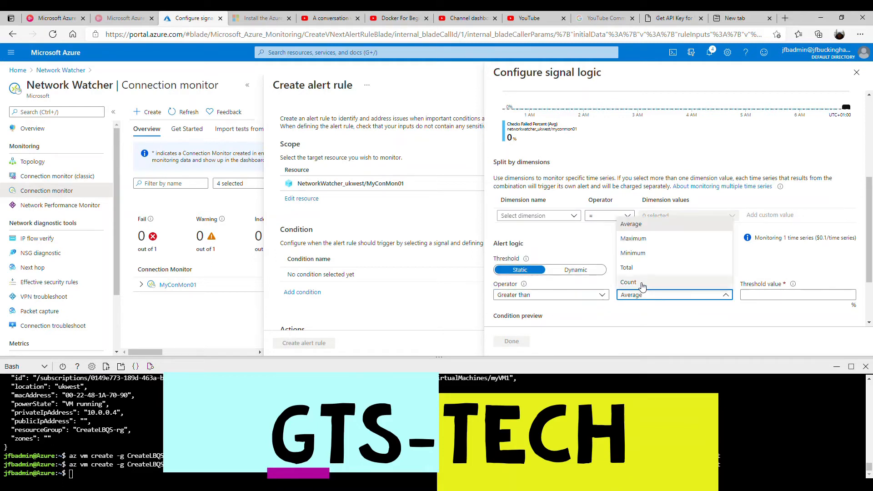
left_click(639, 282)
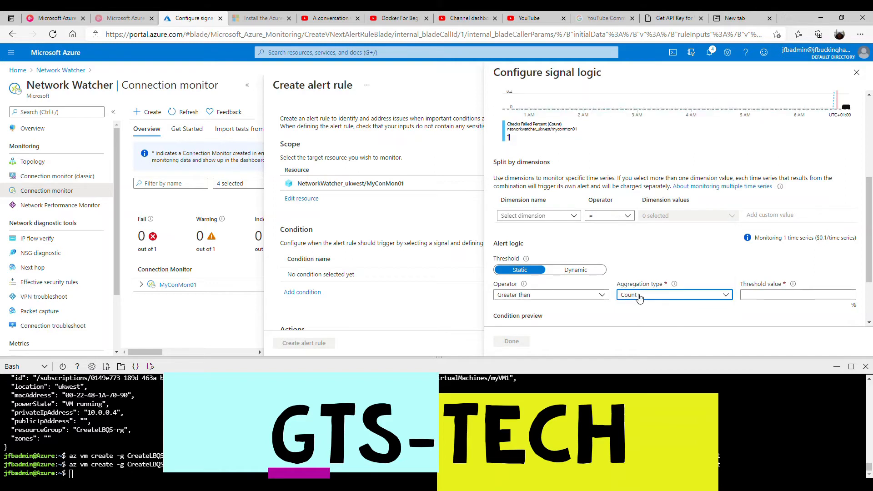
left_click(639, 295)
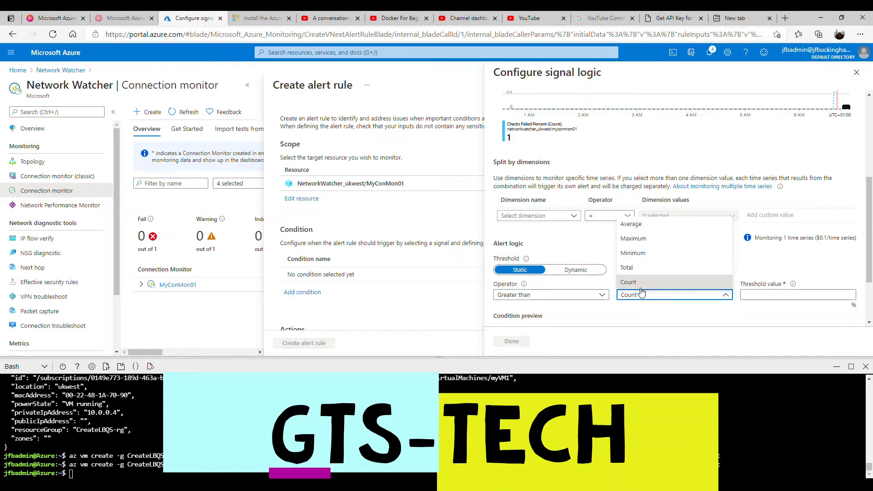
left_click(642, 297)
left_click(774, 299)
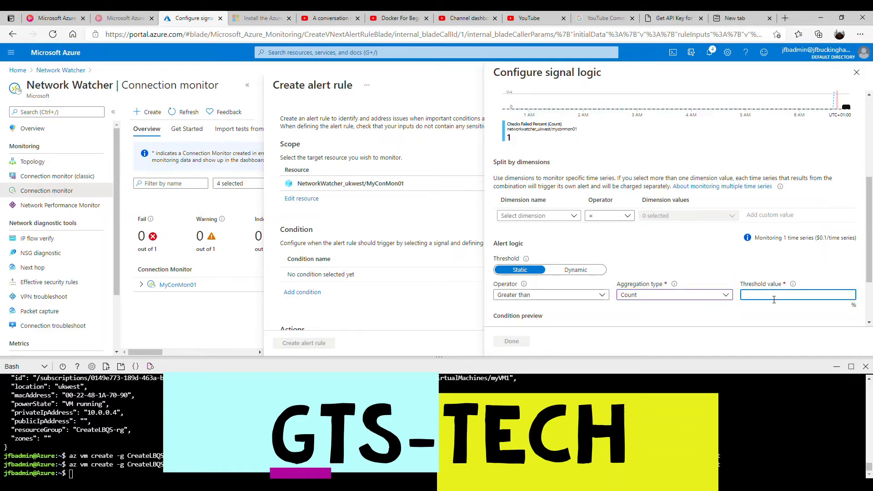
type("5")
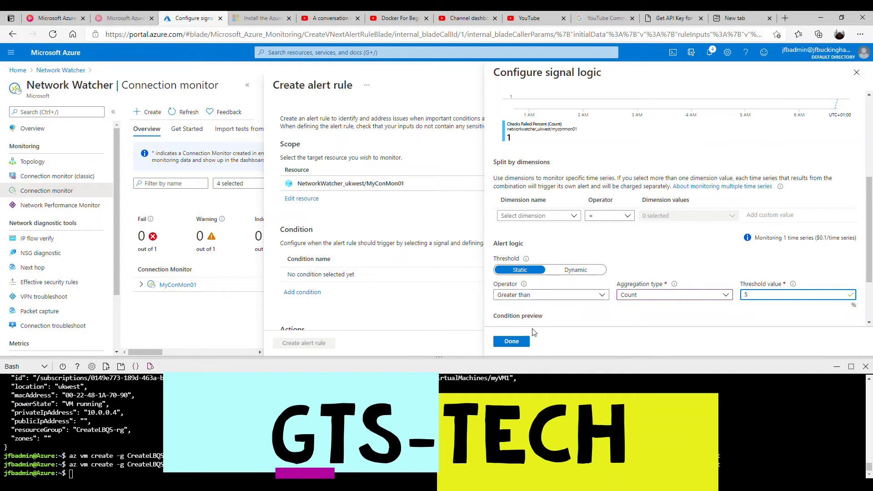
scroll(554, 319, "down", 2)
scroll(540, 317, "down", 1)
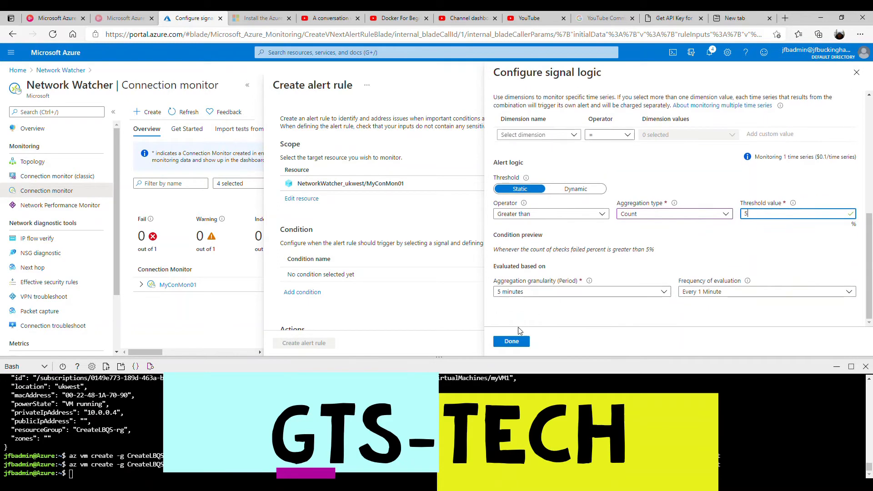
Save the condition and start a new action group named myActGrp01.
left_click(517, 344)
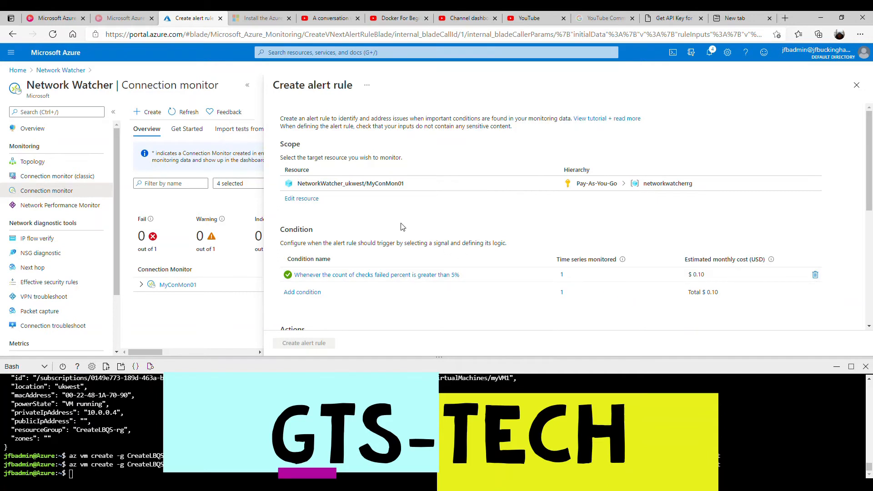
scroll(550, 290, "down", 3)
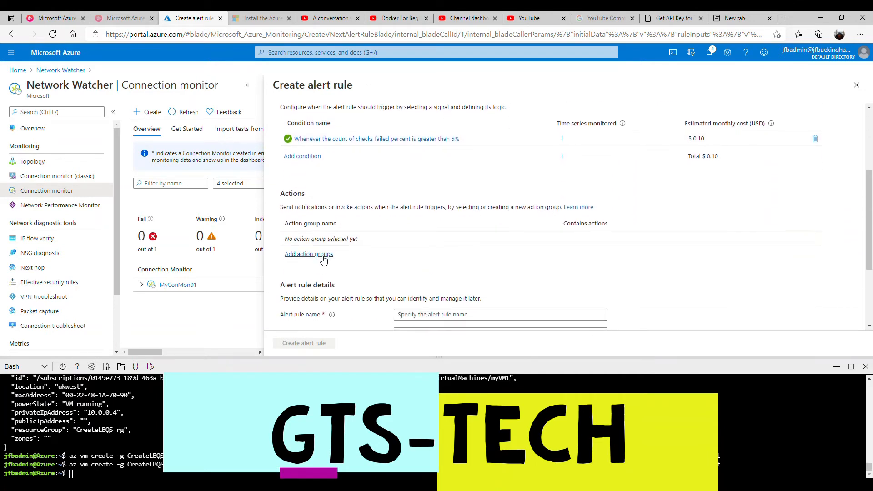
left_click(322, 255)
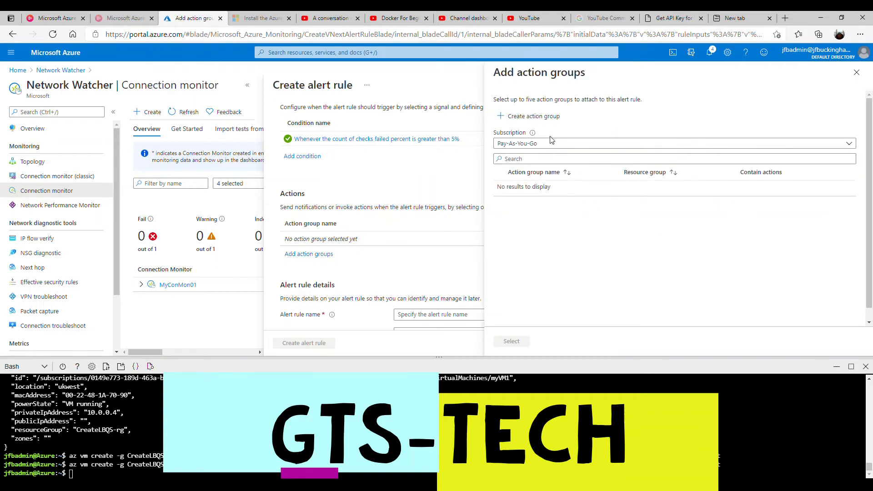
left_click(523, 117)
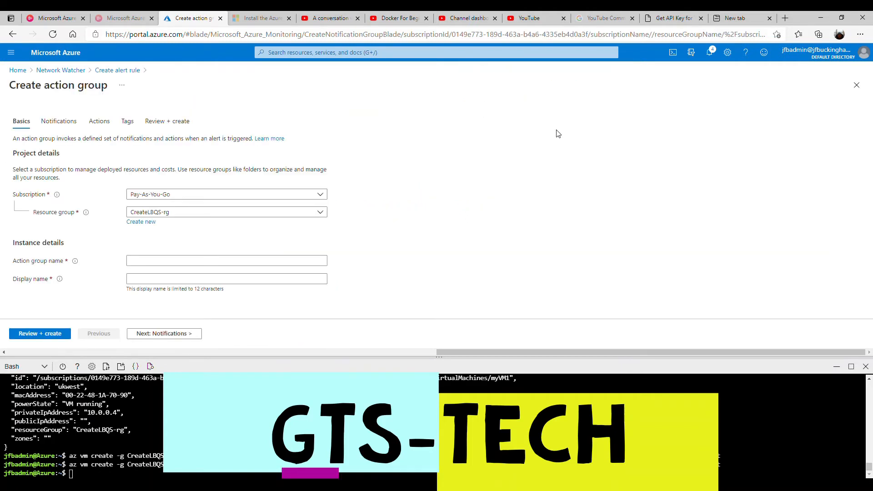
left_click(152, 262)
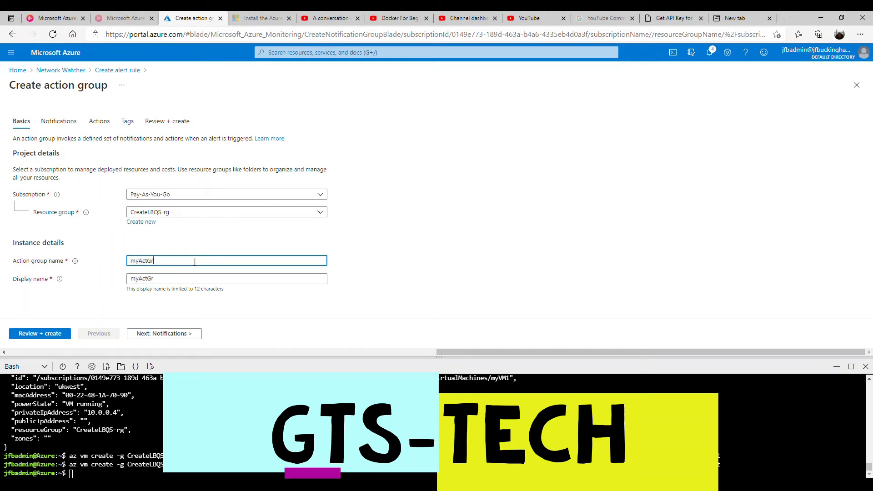
type("myActGrp01")
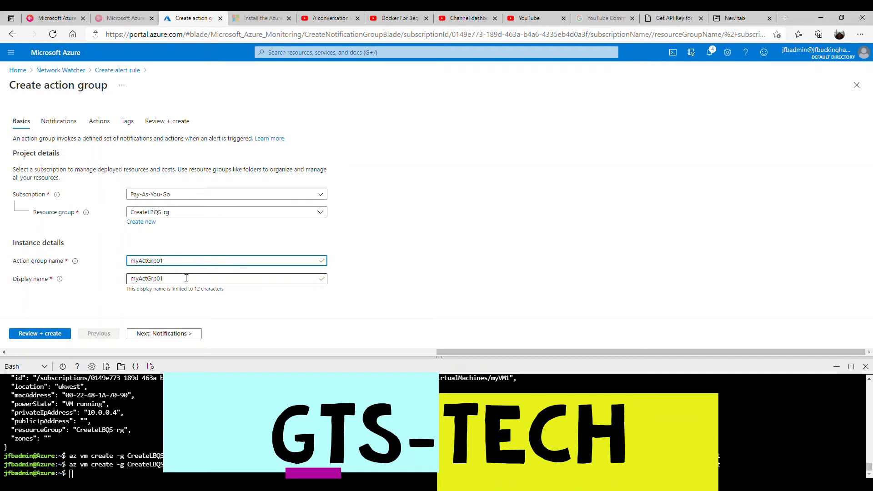
Add Email/SMS notification mtAlertMess sending SMS to a +44 phone number.
left_click(154, 335)
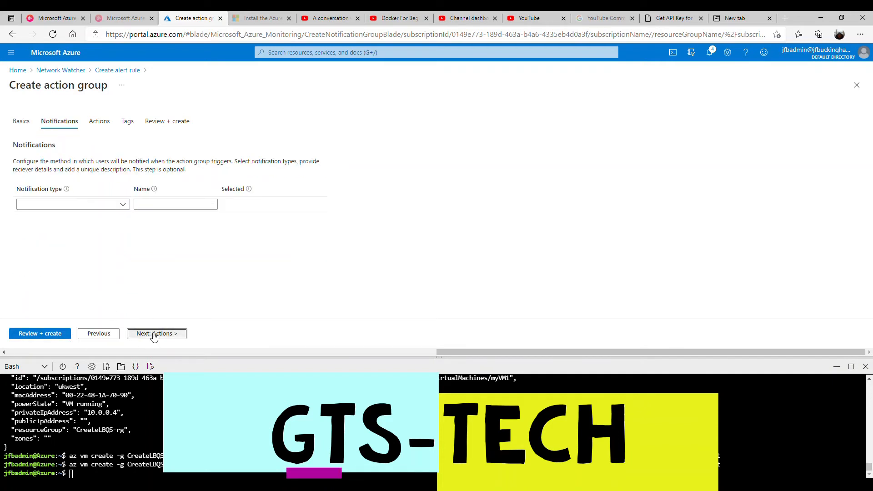
left_click(72, 204)
left_click(66, 232)
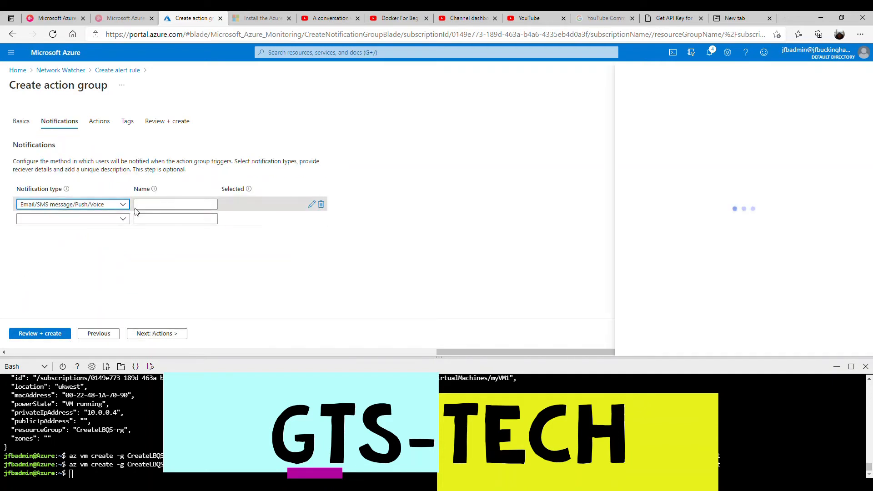
left_click(155, 205)
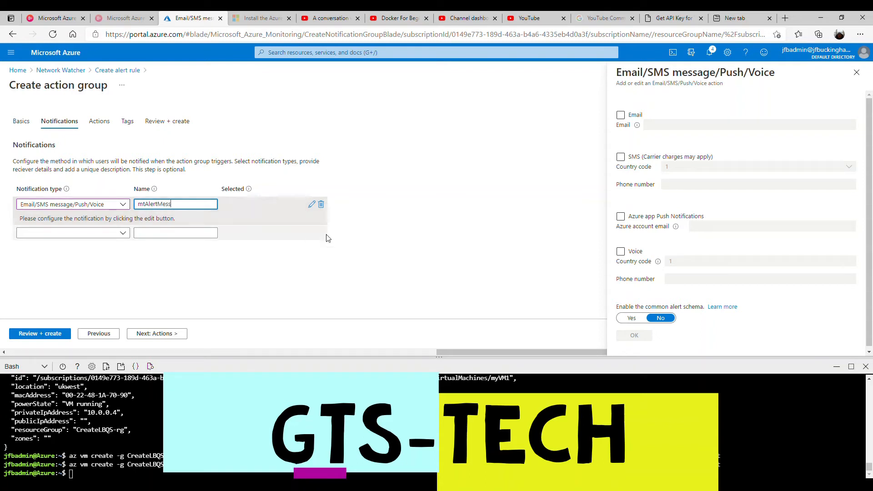
left_click(621, 158)
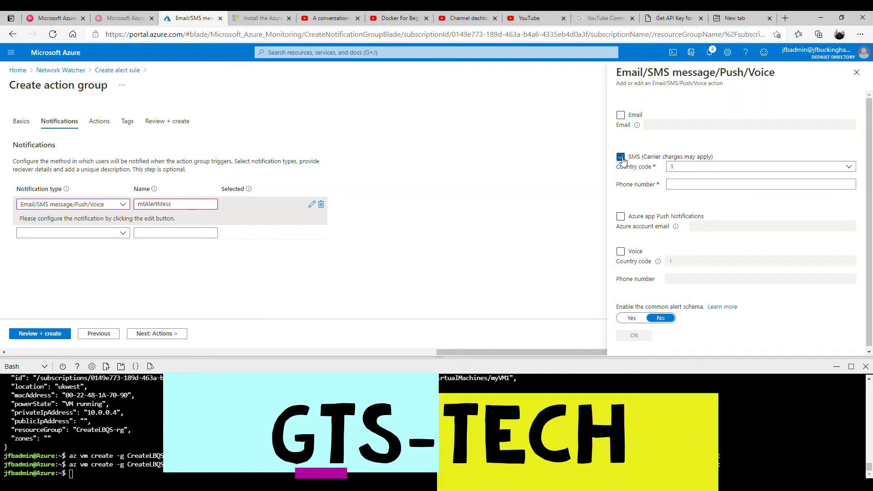
left_click(678, 168)
scroll(685, 336, "down", 1)
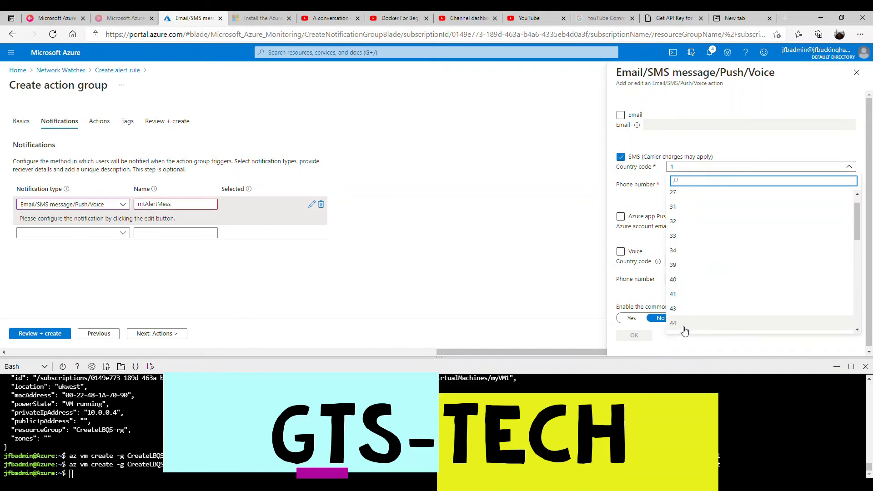
left_click(685, 321)
left_click(685, 189)
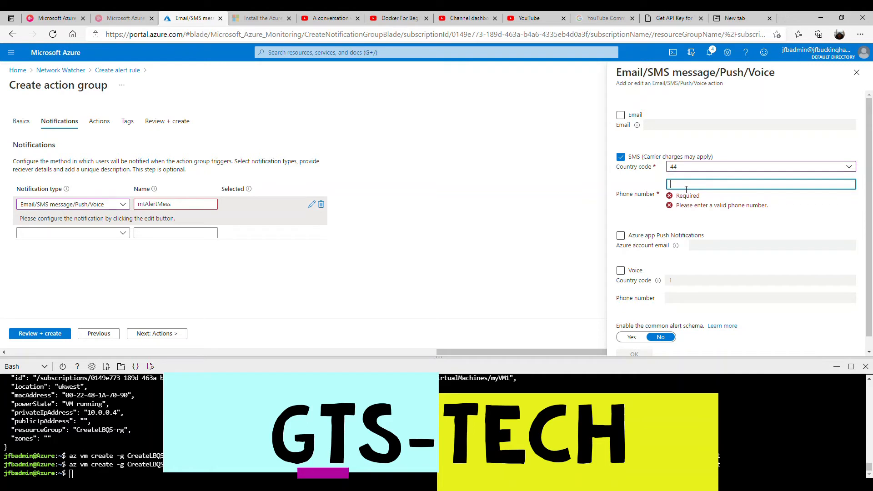
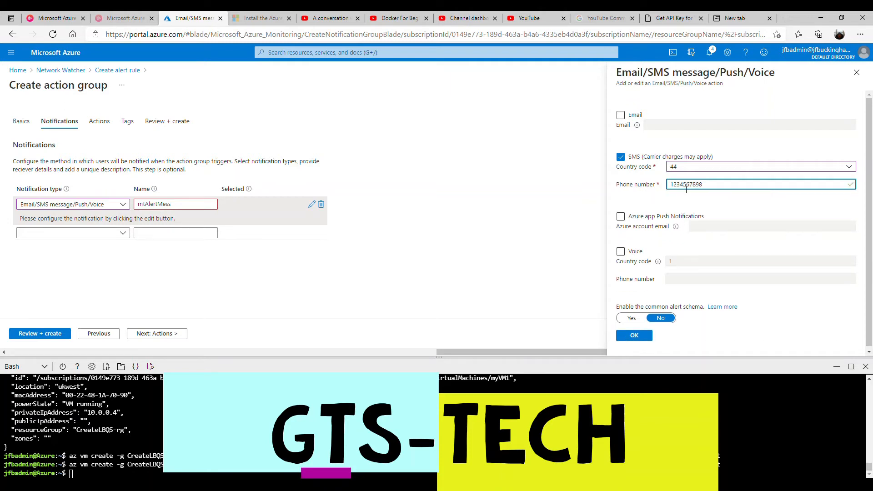
Save the SMS notification, then review and create action group myActGrp01.
left_click(633, 335)
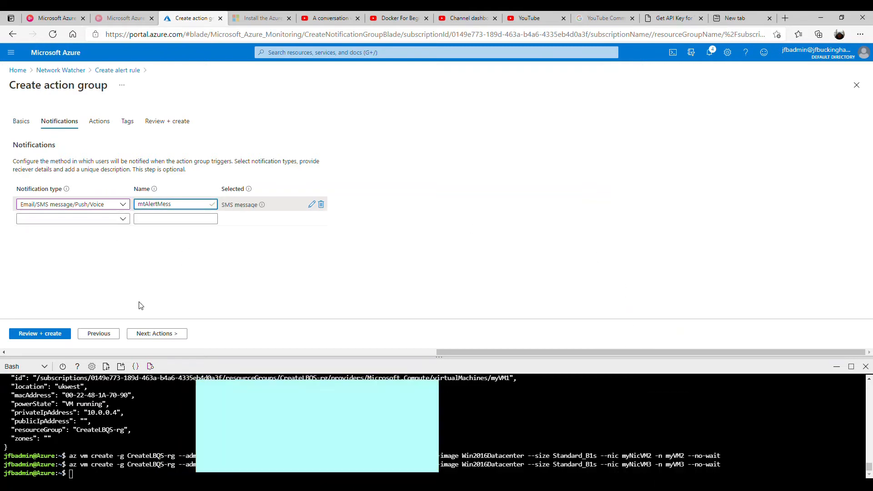
left_click(40, 334)
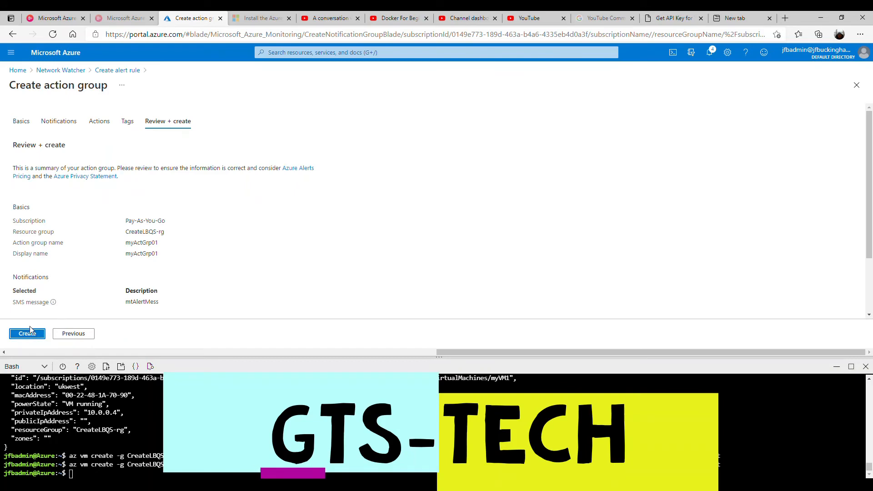
left_click(30, 334)
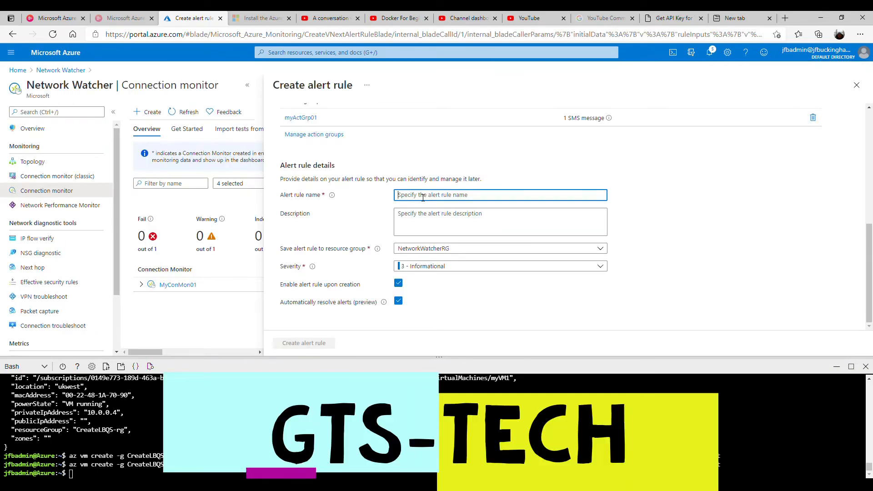
Name the alert rule commsvms01, give it severity 1 - Error, and create it.
type("commsvms01")
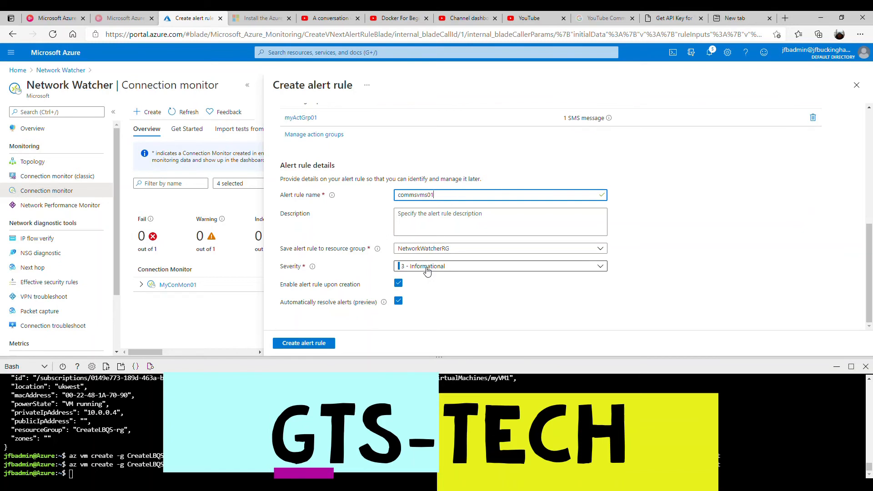
left_click(458, 268)
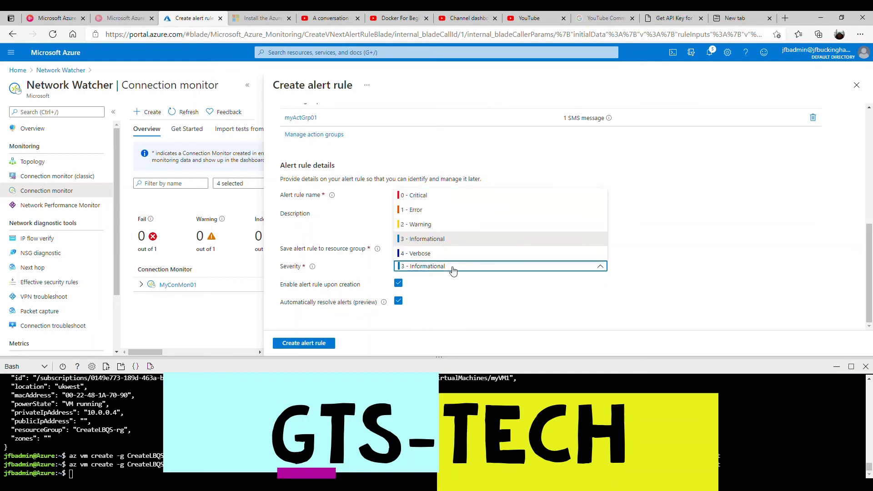
left_click(444, 211)
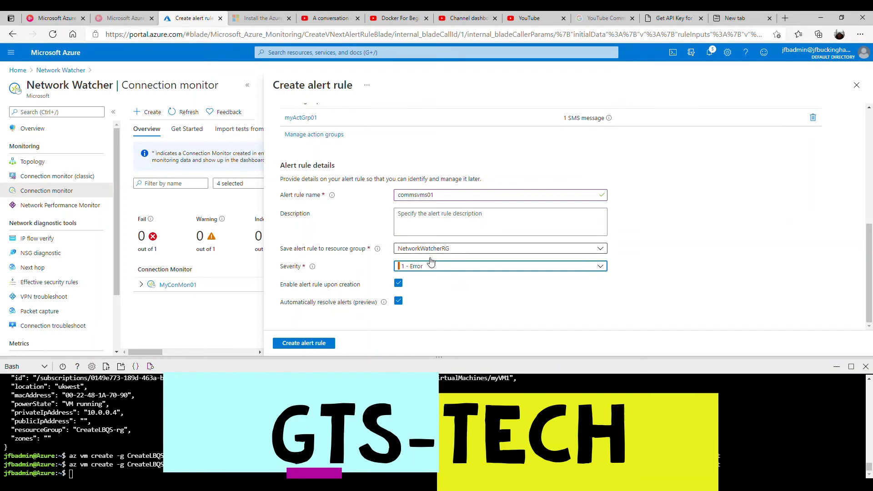
left_click(317, 343)
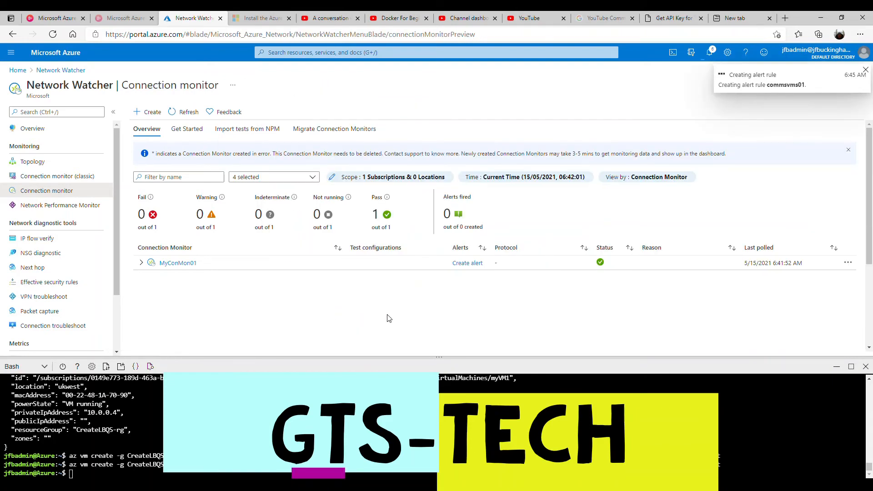
Refresh the connection monitor overview until MyConMon01 shows its new alert.
left_click(187, 113)
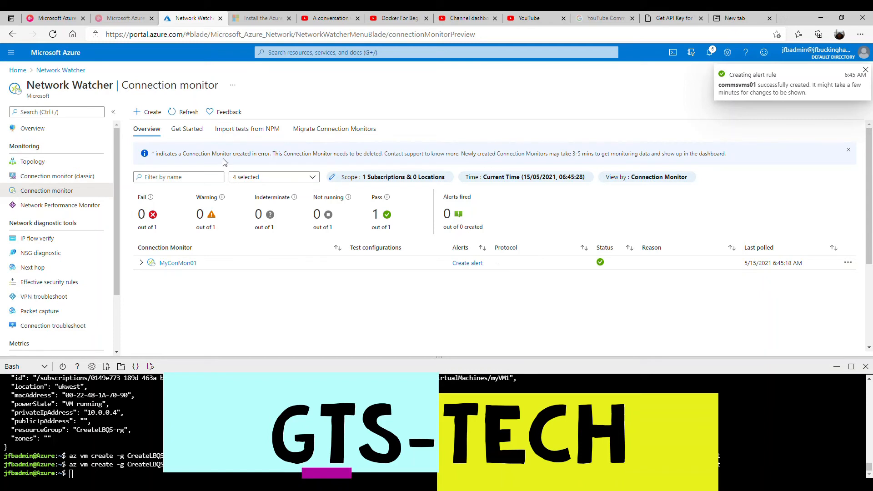
left_click(191, 114)
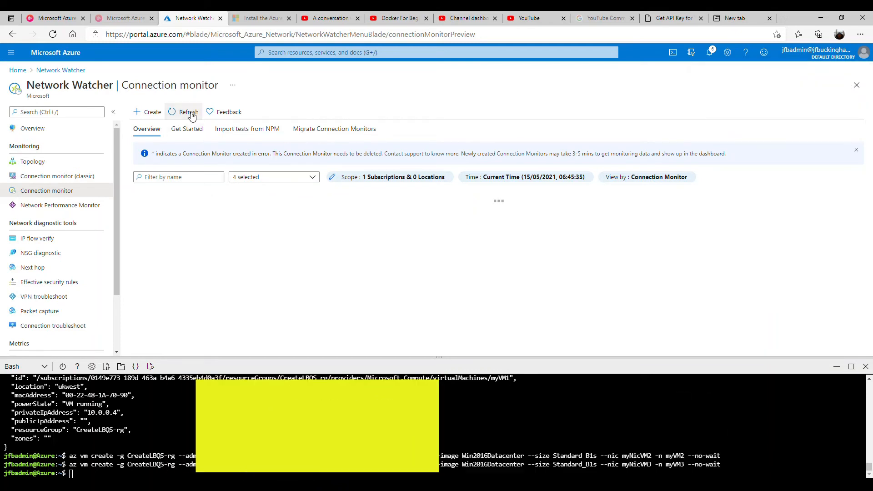
left_click(187, 113)
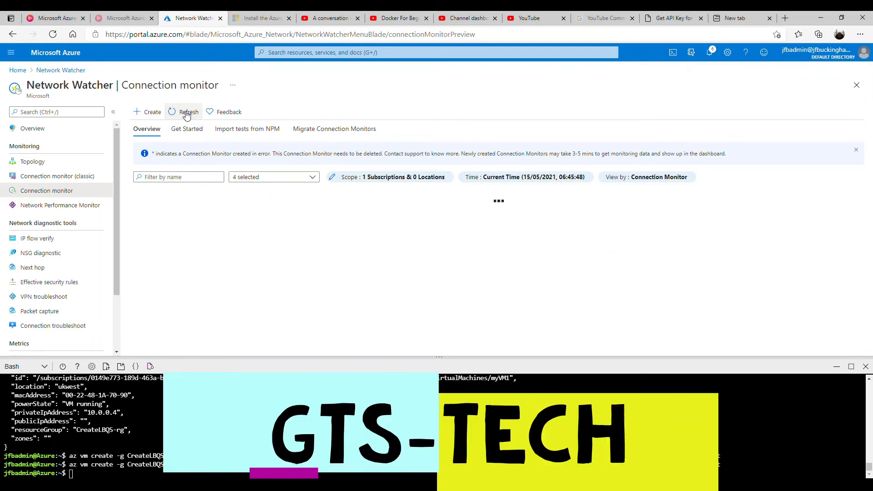
left_click(187, 114)
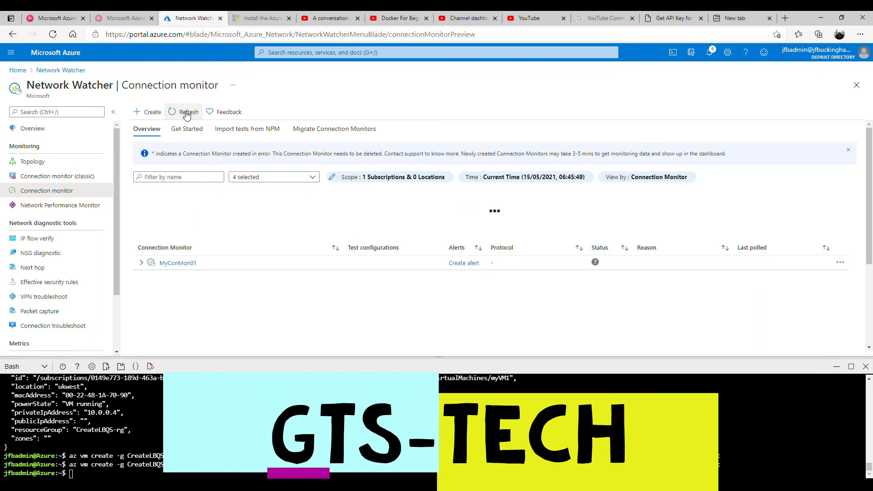
left_click(187, 113)
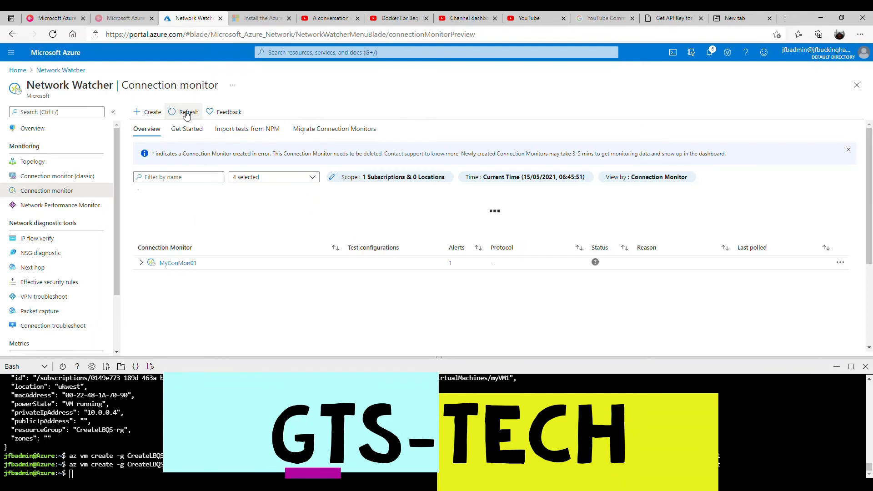
Expand MyConMon01 and myTestGrp01 to reveal the passing myVM1-to-myVM2 ICMP test.
left_click(142, 263)
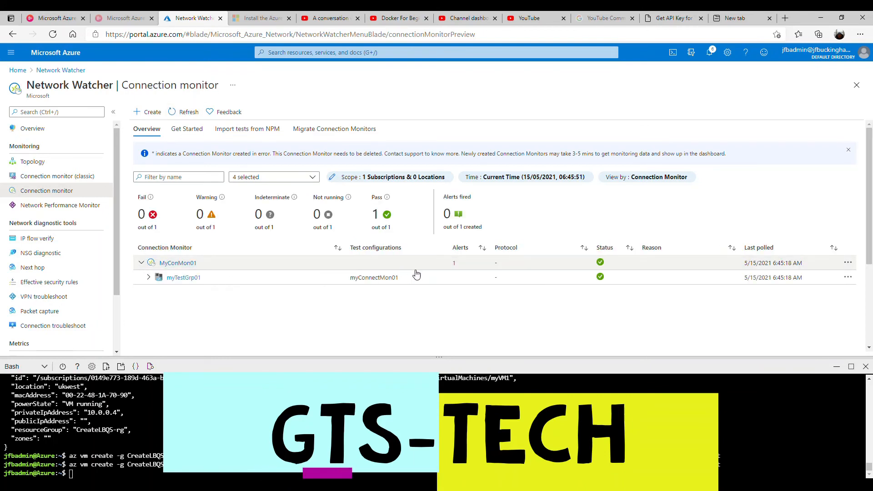
left_click(463, 278)
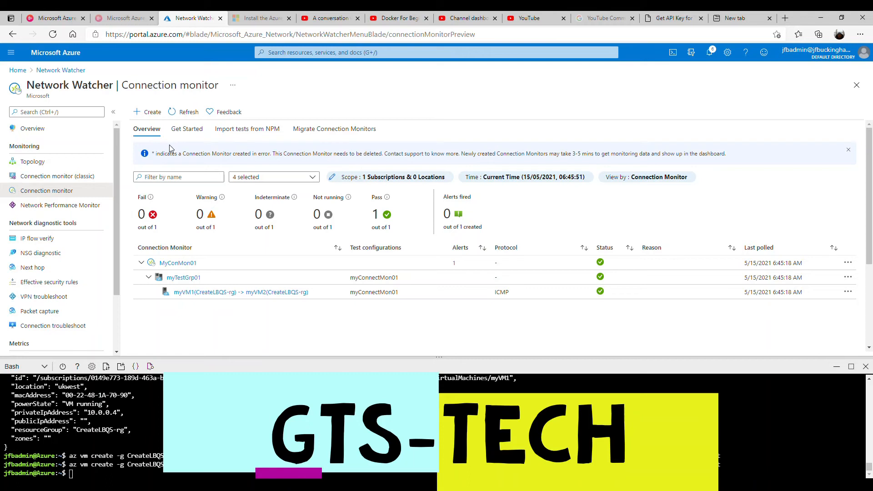
left_click(308, 52)
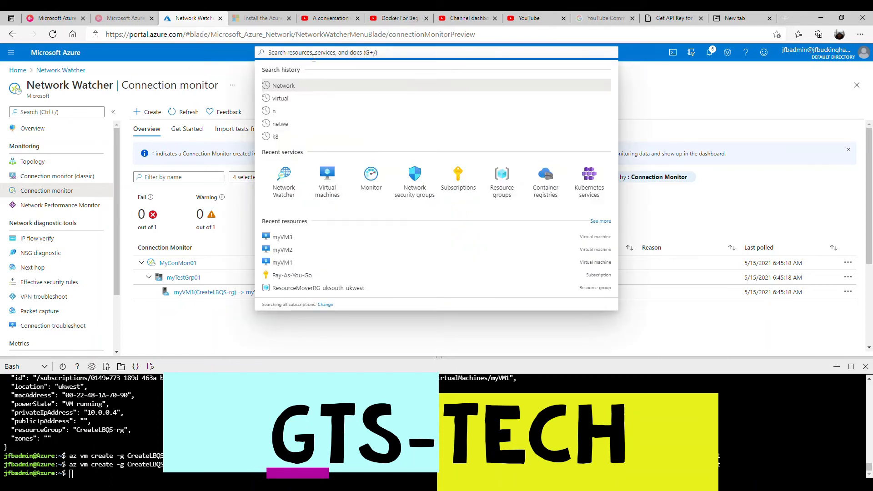
Find Virtual machines by searching 'virt', then stop myVM2 and confirm with Yes.
type("virt")
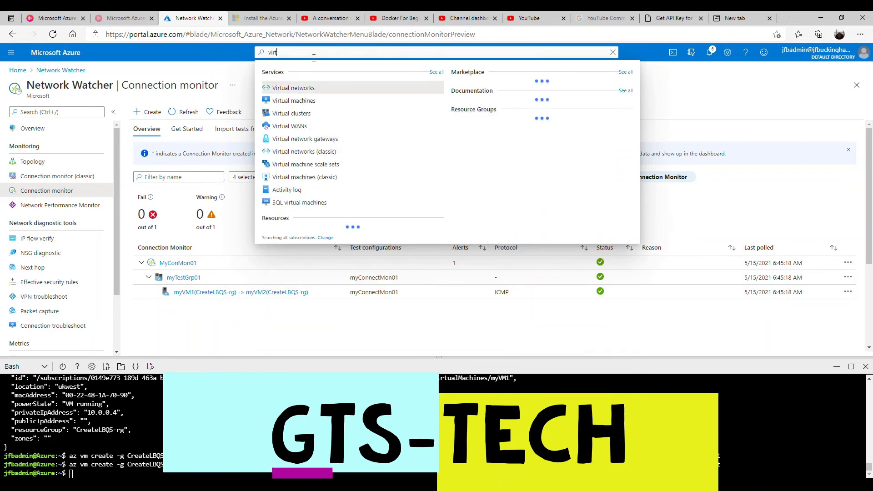
left_click(296, 103)
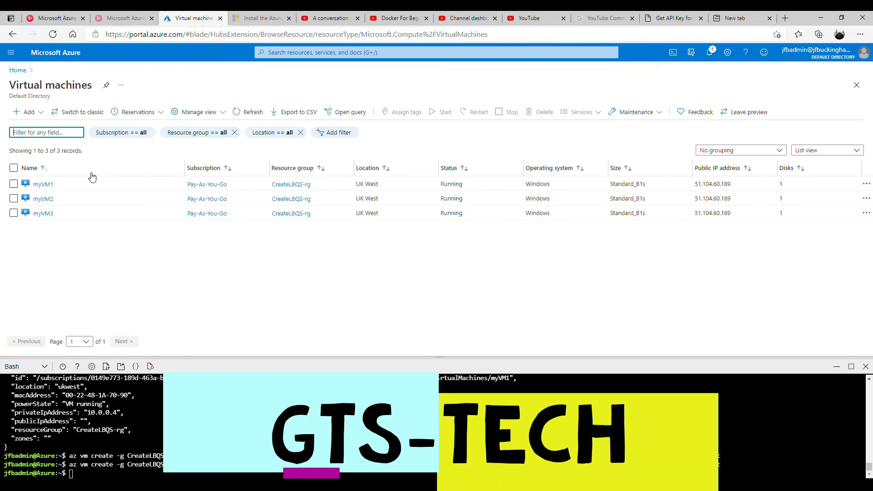
left_click(128, 200)
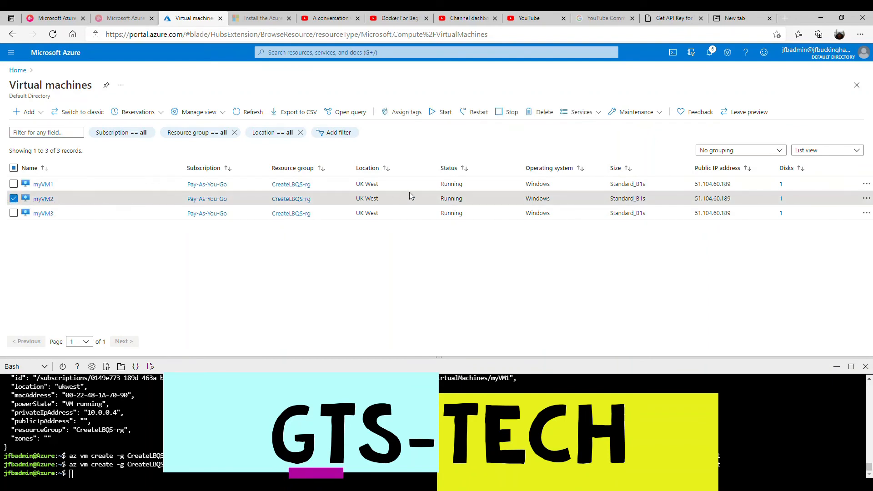
left_click(512, 113)
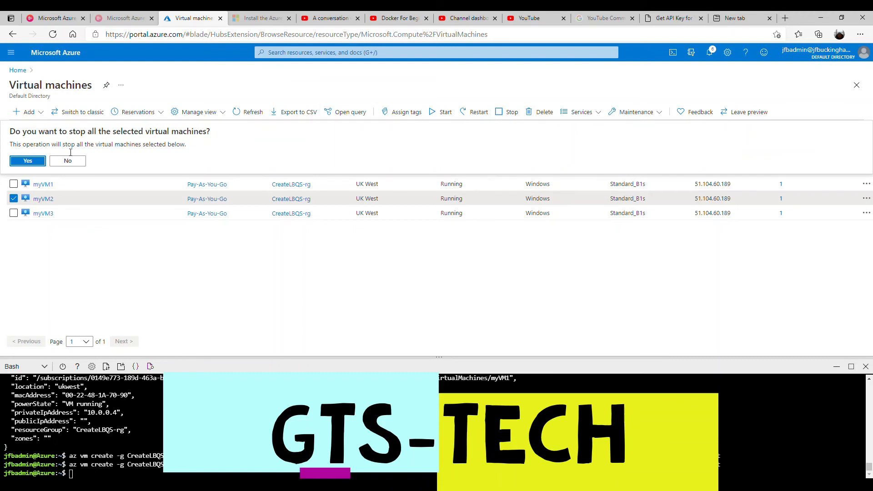
left_click(28, 161)
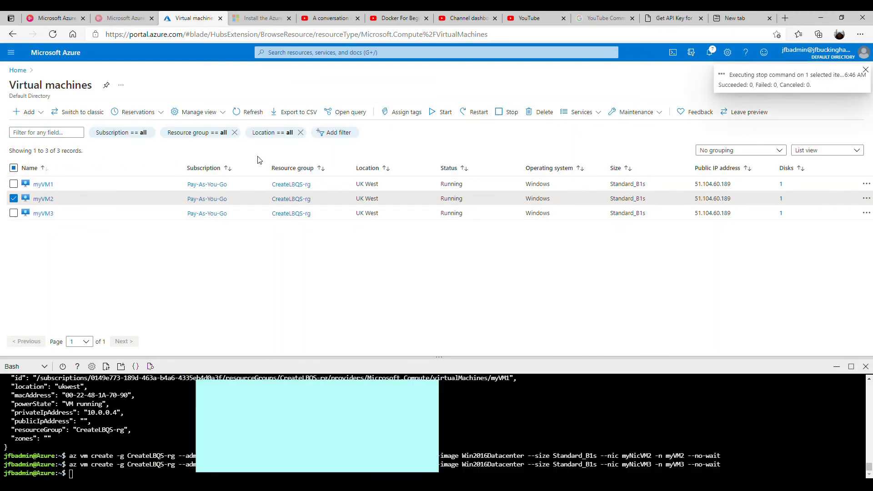
Refresh the VM list and check notifications until myVM2 shows Stopped (deallocated).
left_click(245, 112)
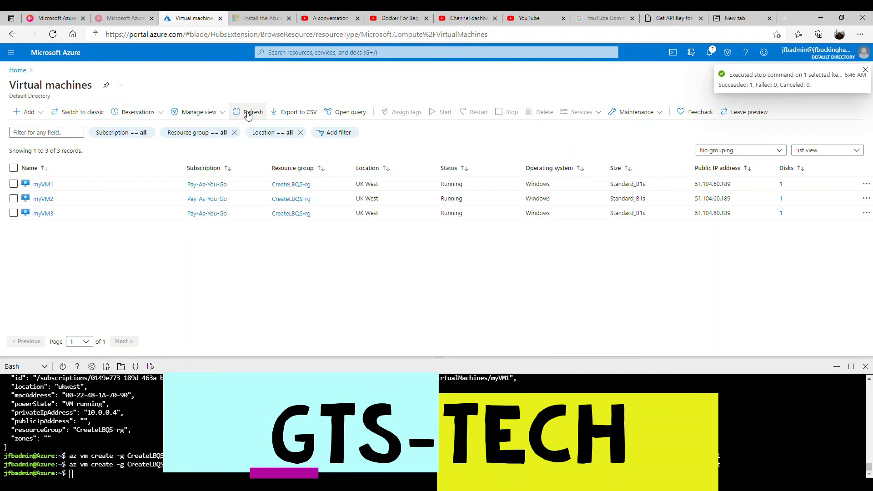
left_click(248, 113)
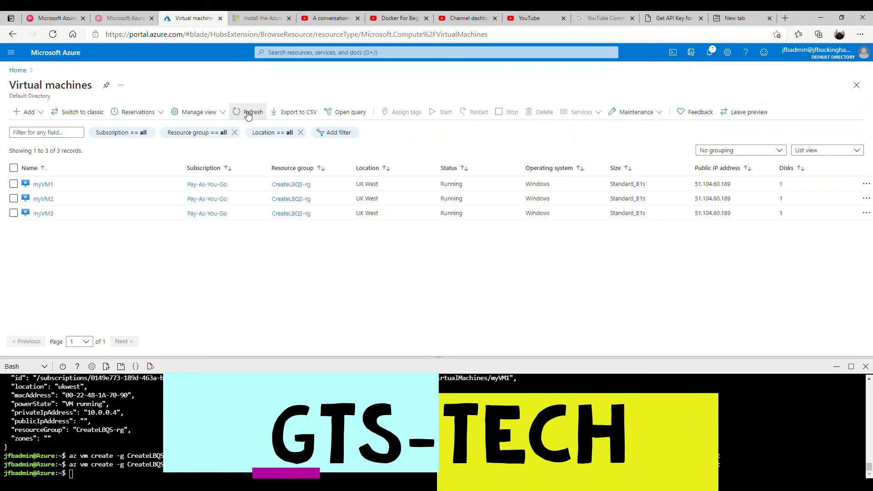
left_click(245, 113)
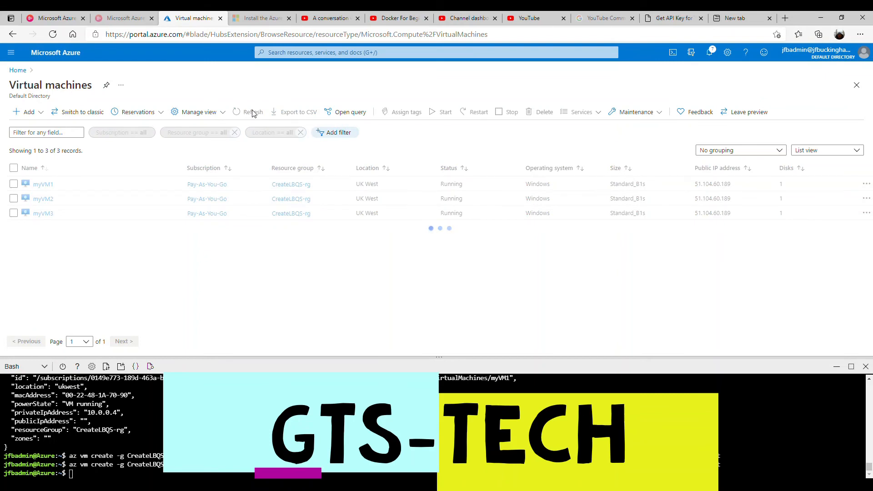
left_click(712, 53)
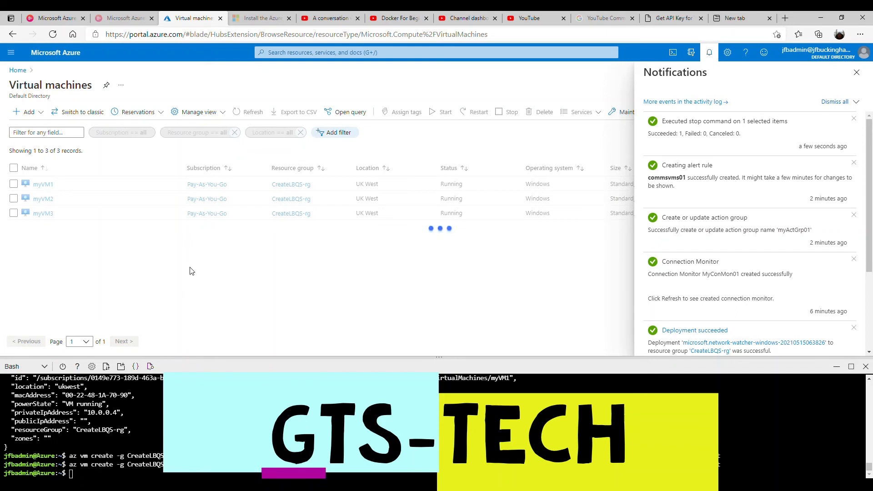
left_click(857, 72)
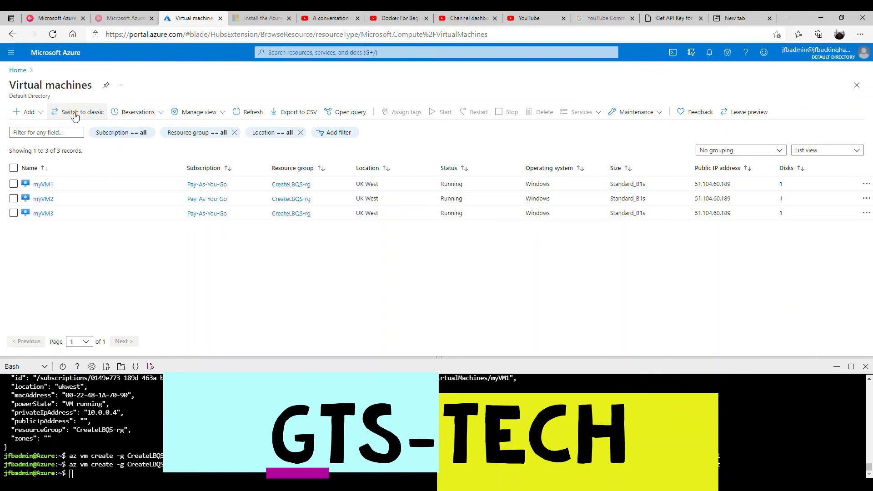
left_click(255, 113)
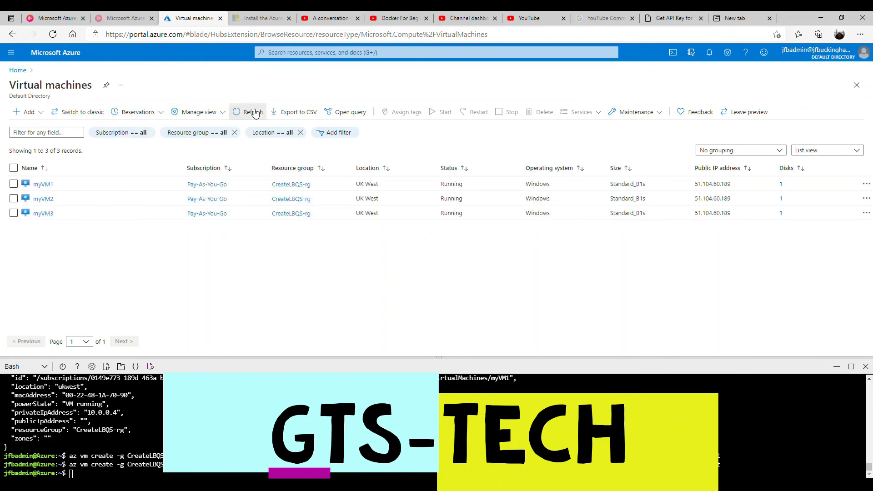
left_click(254, 112)
left_click(254, 115)
left_click(252, 116)
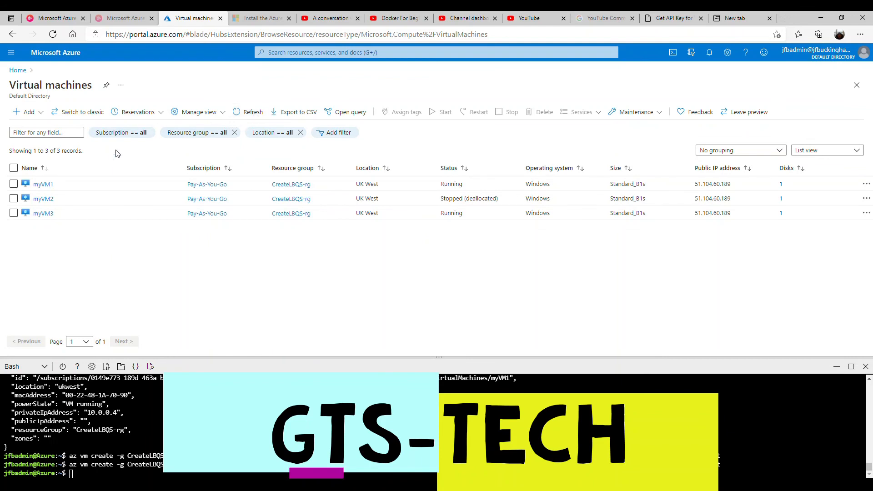
left_click(309, 54)
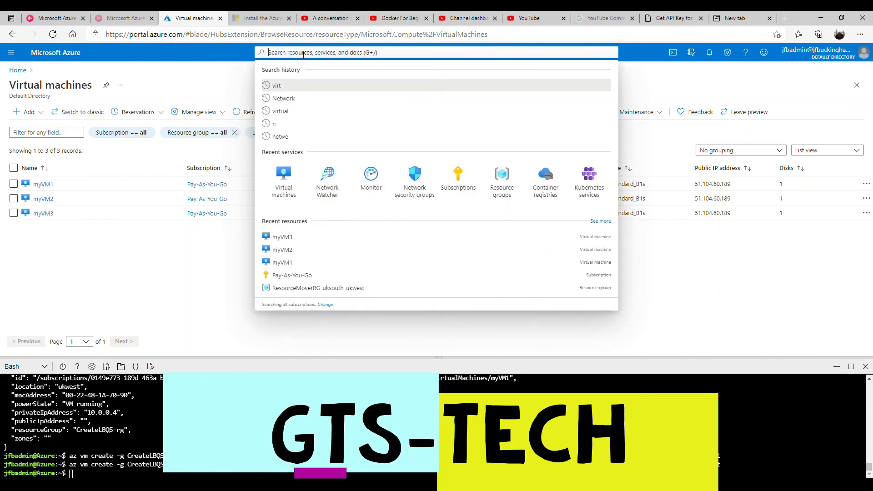
Search 'networ' and go to Network Watcher.
type("ne")
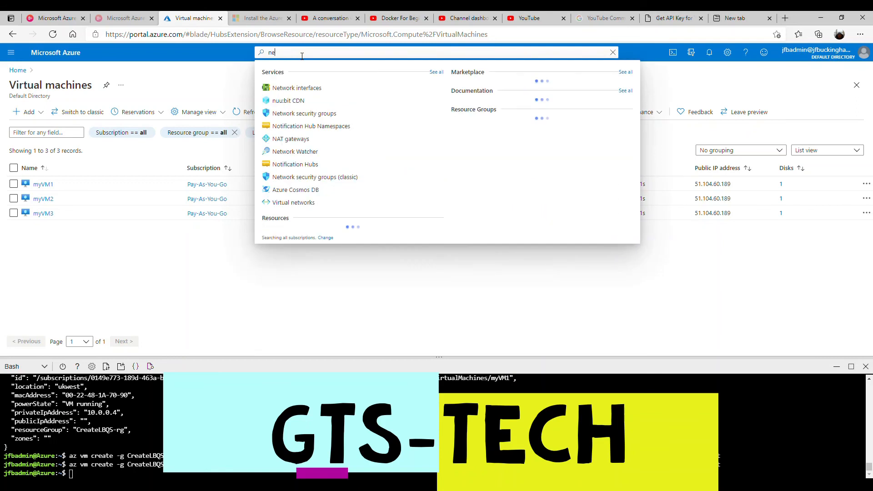
type("tqoe==")
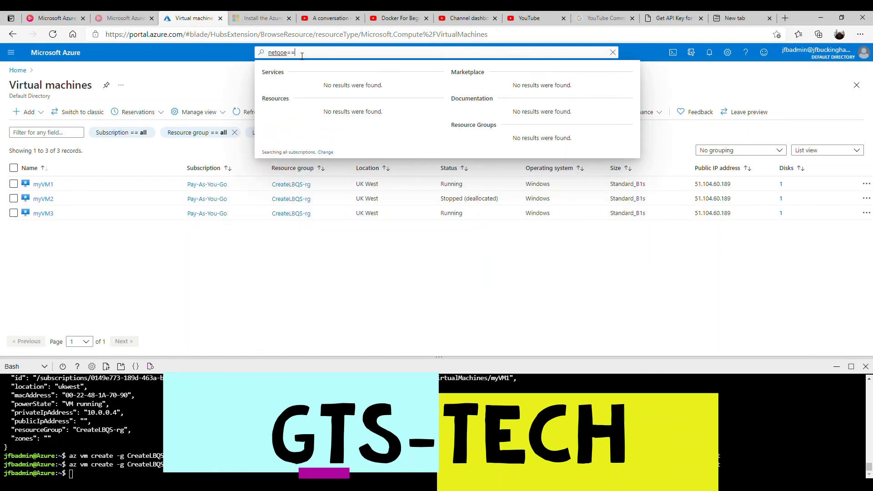
key("BackSpace")
key("BackSpace")
key("BackSpace")
key("BackSpace")
key("BackSpace")
type("wor")
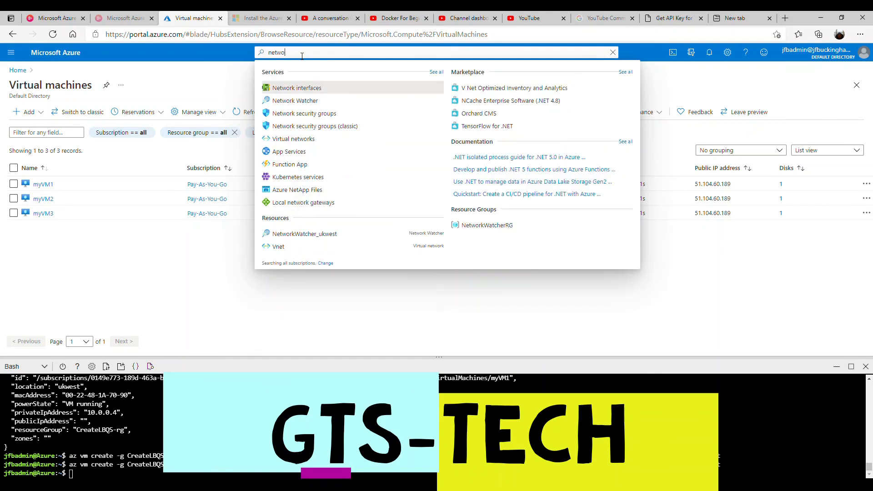
left_click(303, 101)
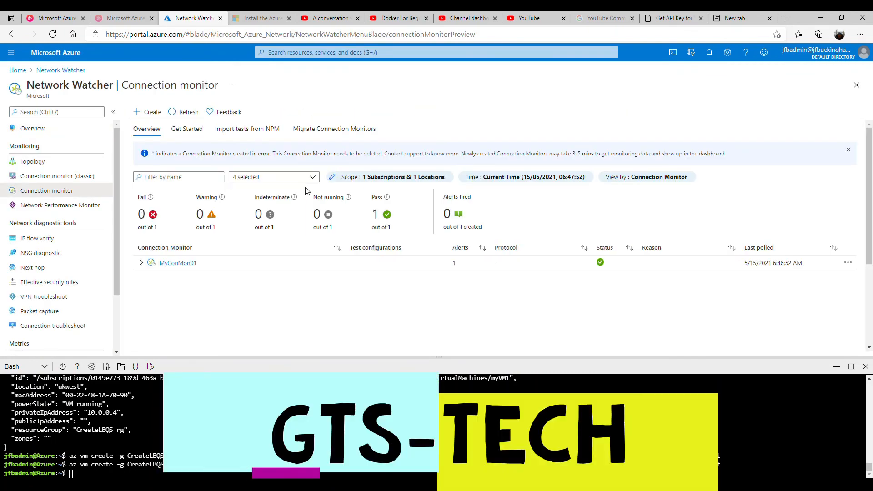
Refresh until MyConMon01 fails, then show its ChecksFailedPercent issues: myVM2 not allocated.
left_click(196, 116)
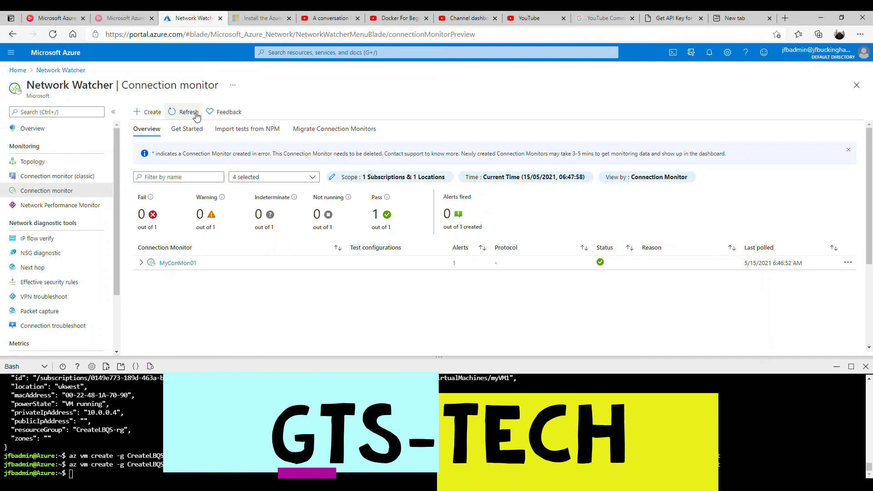
left_click(196, 116)
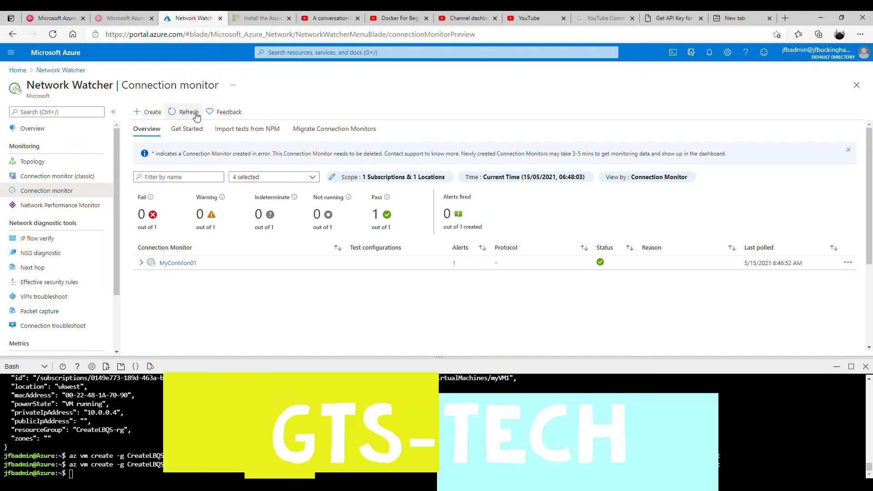
left_click(195, 116)
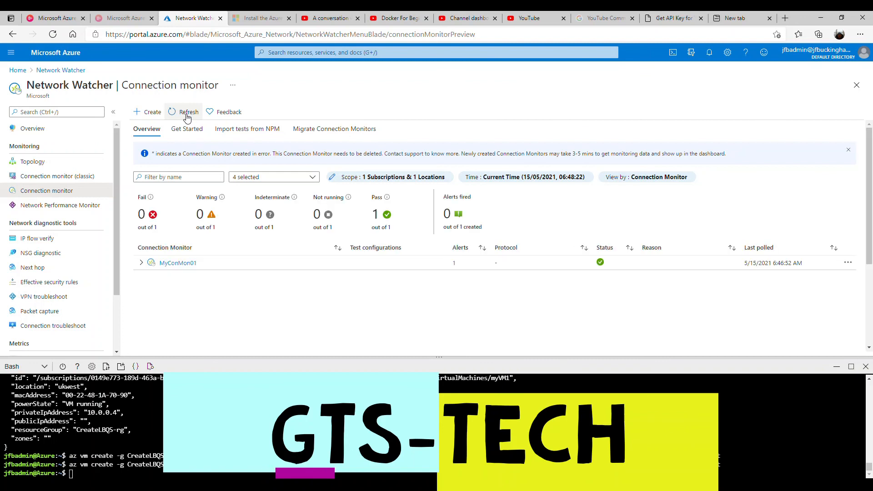
left_click(185, 114)
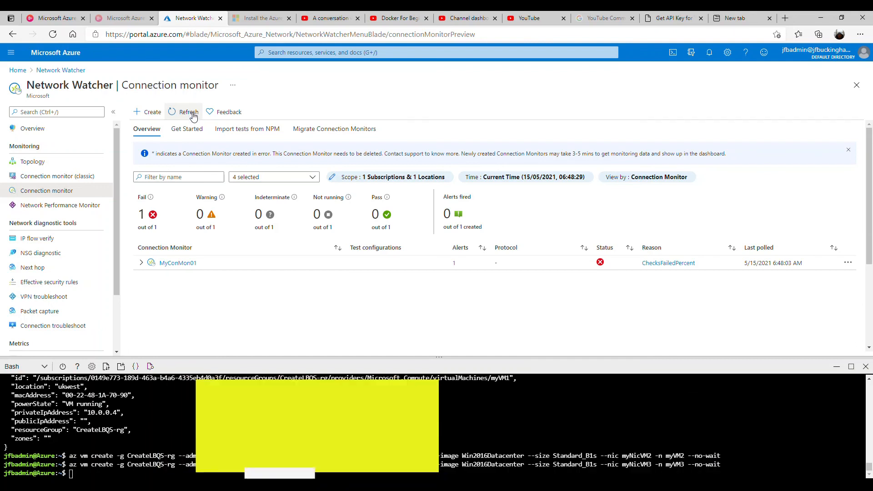
left_click(677, 264)
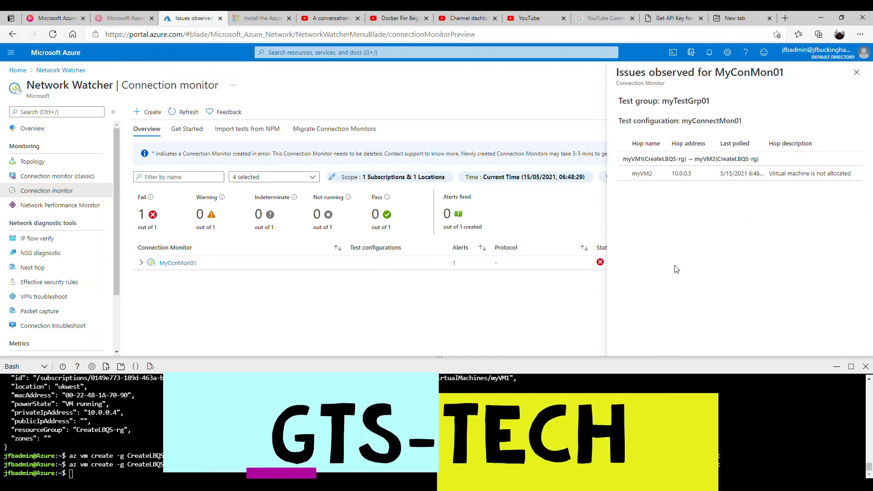